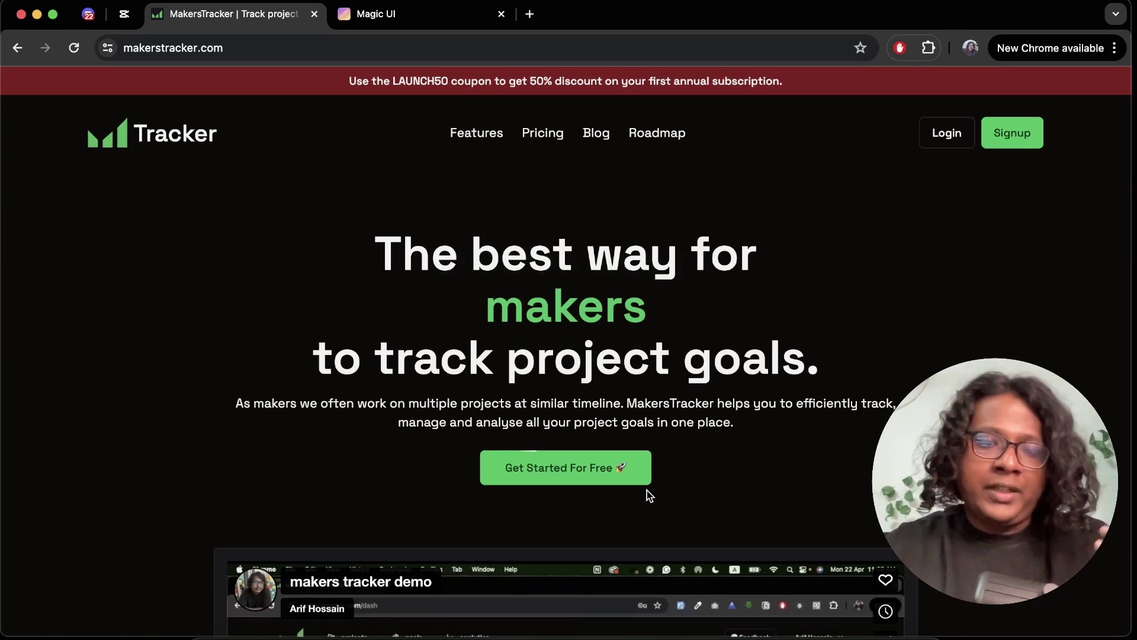
scroll(647, 495, down, 3)
scroll(648, 495, down, 1)
scroll(647, 495, down, 4)
scroll(647, 494, down, 4)
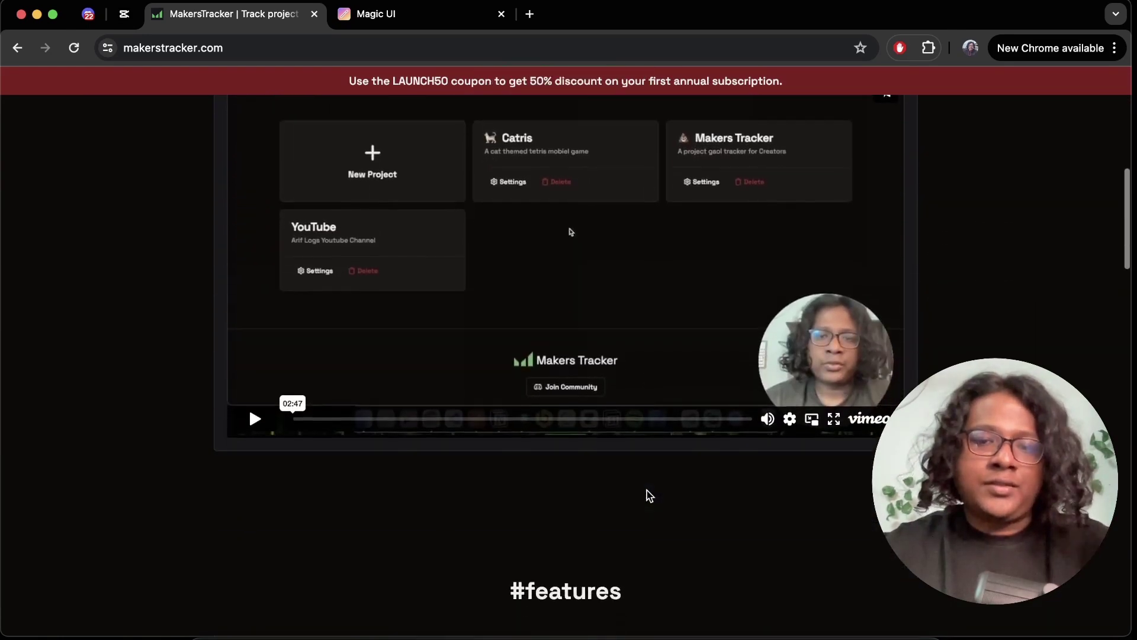
scroll(647, 495, down, 1)
scroll(647, 494, down, 2)
scroll(646, 496, down, 5)
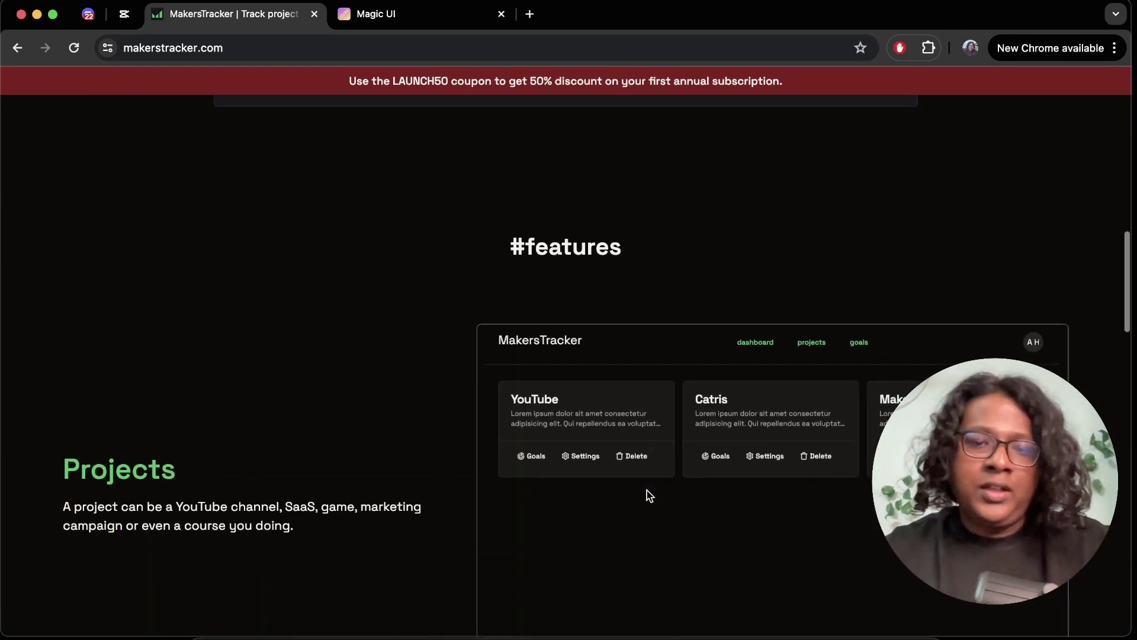
scroll(648, 495, down, 3)
scroll(647, 495, down, 2)
scroll(646, 495, down, 5)
key(ctrl+Tab)
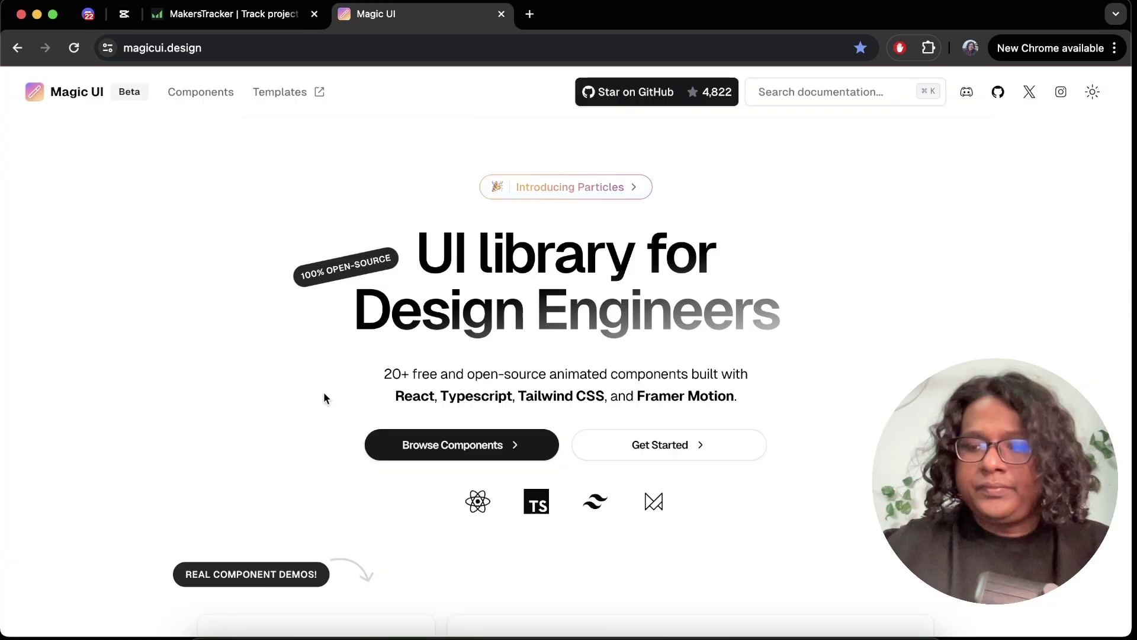
key(ctrl+shift+Tab)
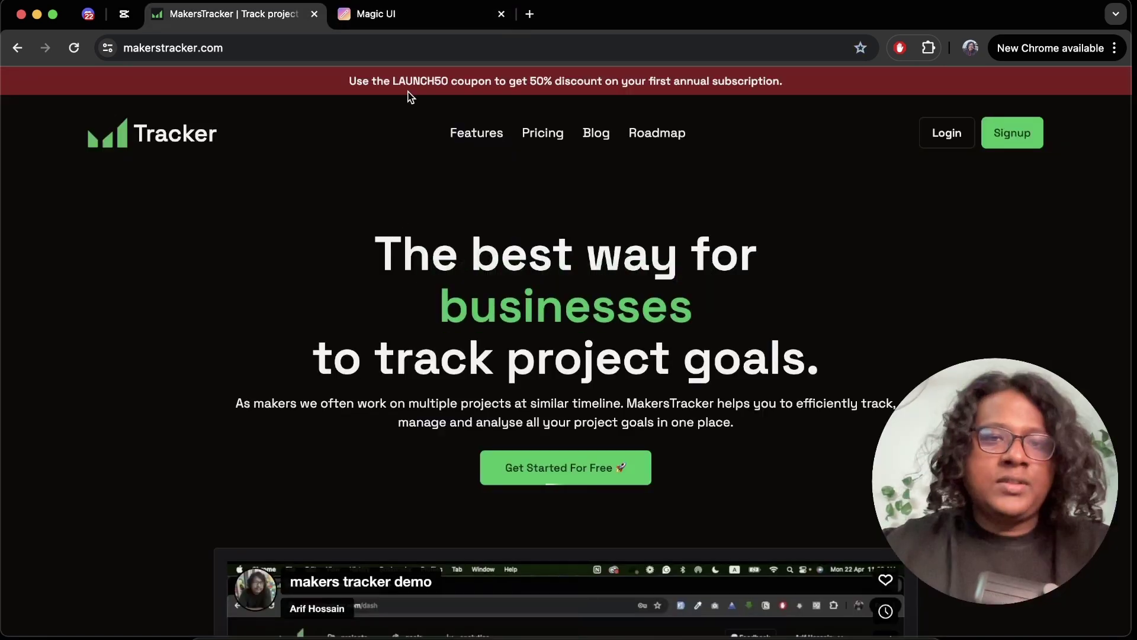
key(ctrl+Tab)
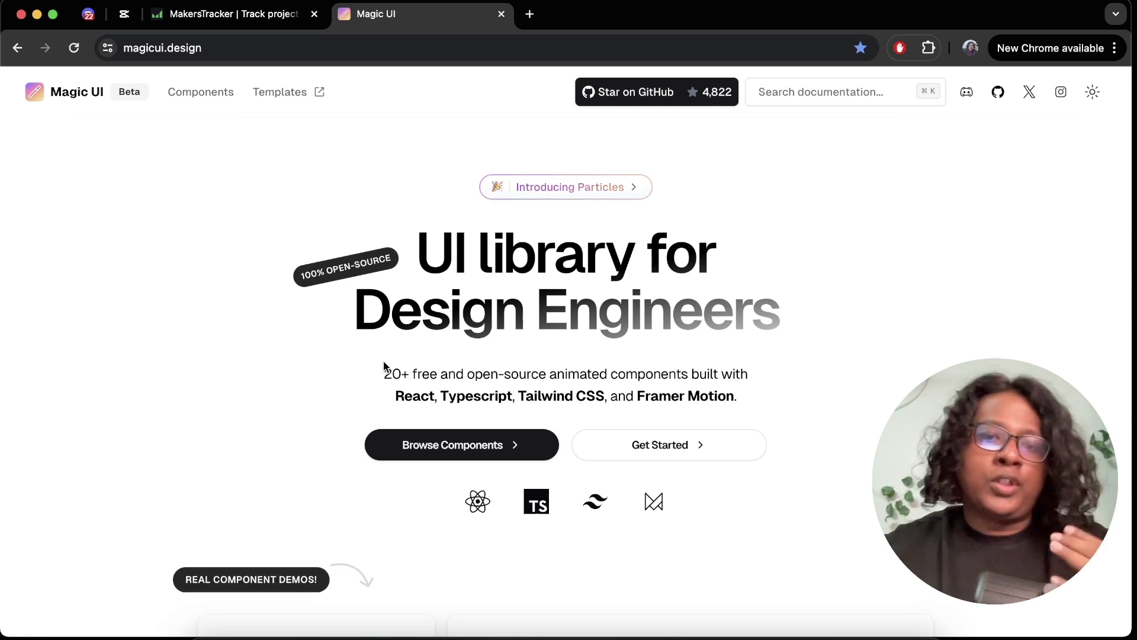
scroll(346, 378, up, 1)
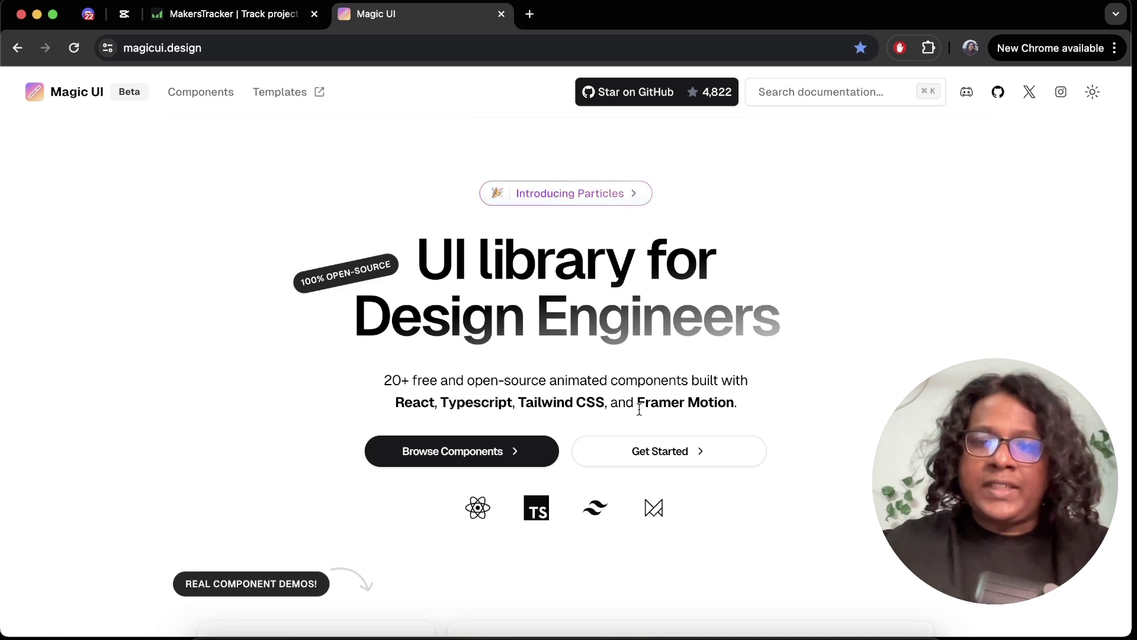
drag(729, 403, 511, 399)
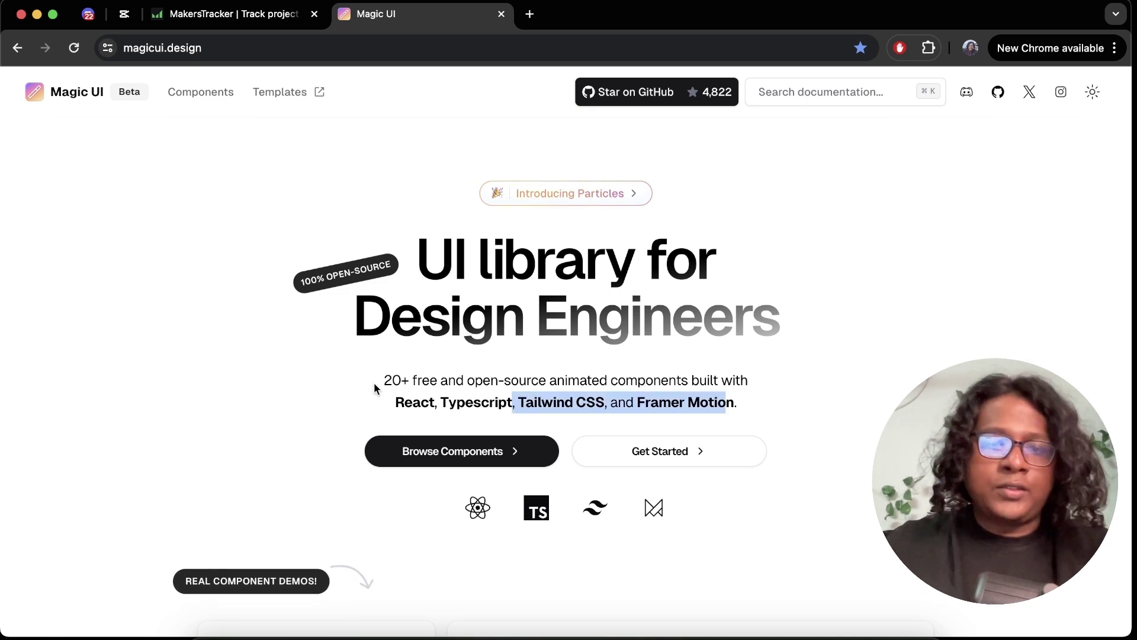
drag(382, 380, 438, 382)
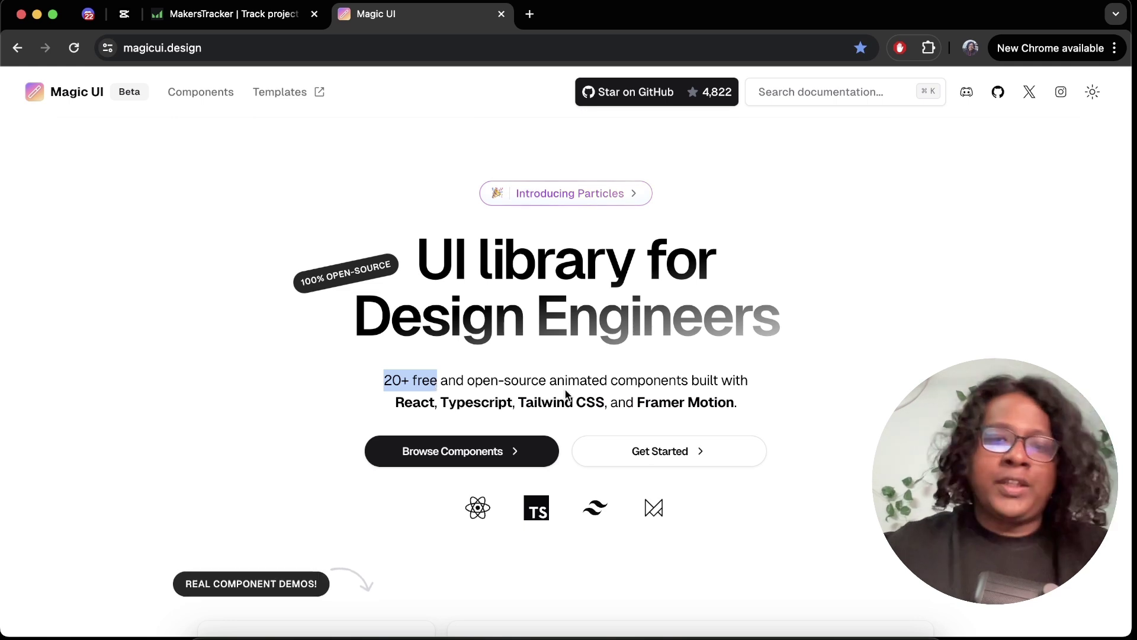
scroll(566, 395, down, 3)
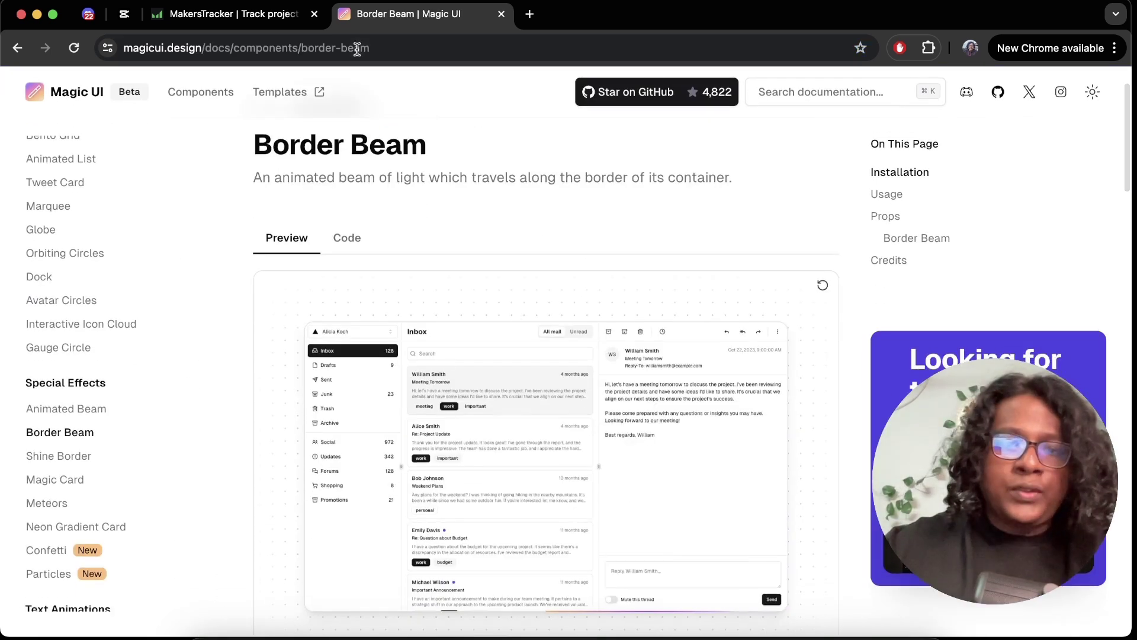
Step: Review the Border Beam docs, then select MakersTracker's headline with its rotating word
click(271, 19)
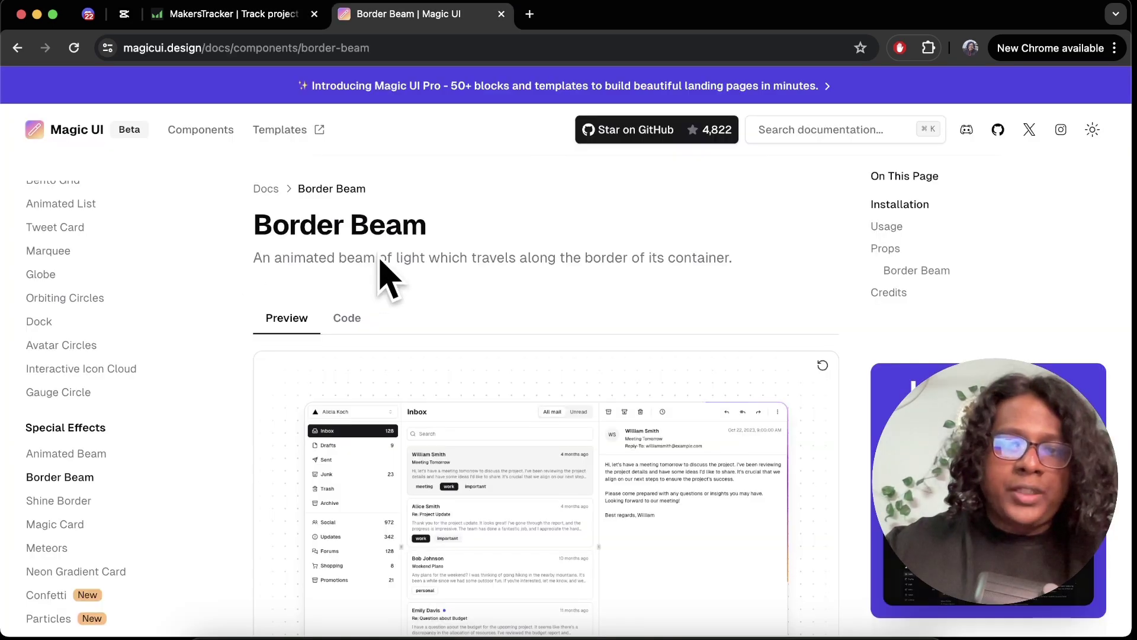
scroll(453, 407, down, 2)
scroll(452, 407, down, 5)
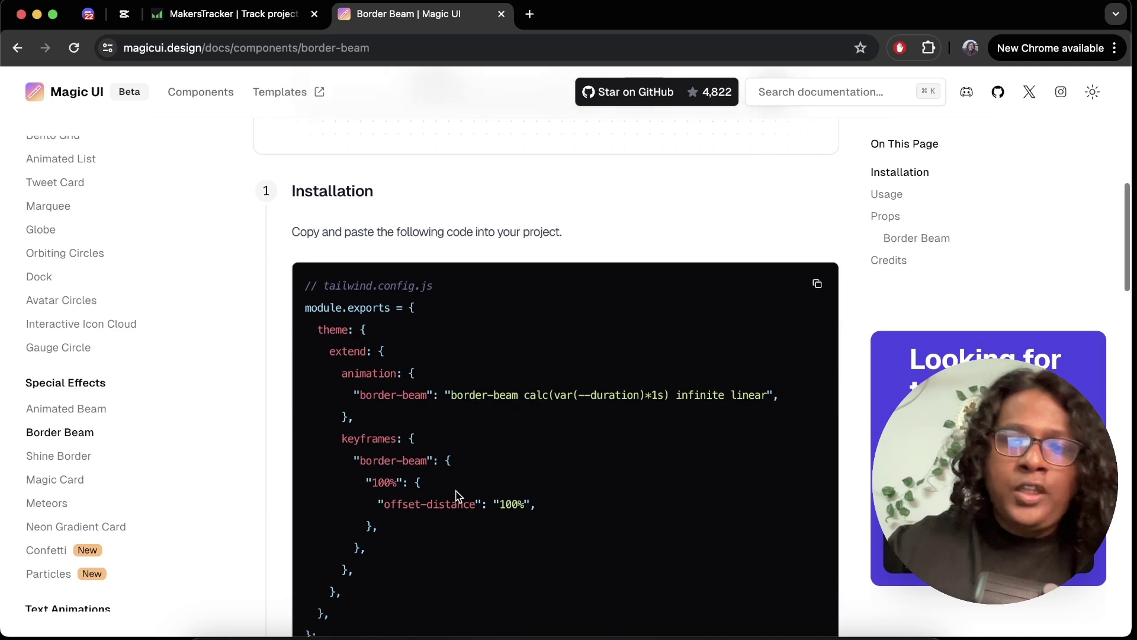
scroll(456, 493, down, 1)
scroll(456, 492, down, 1)
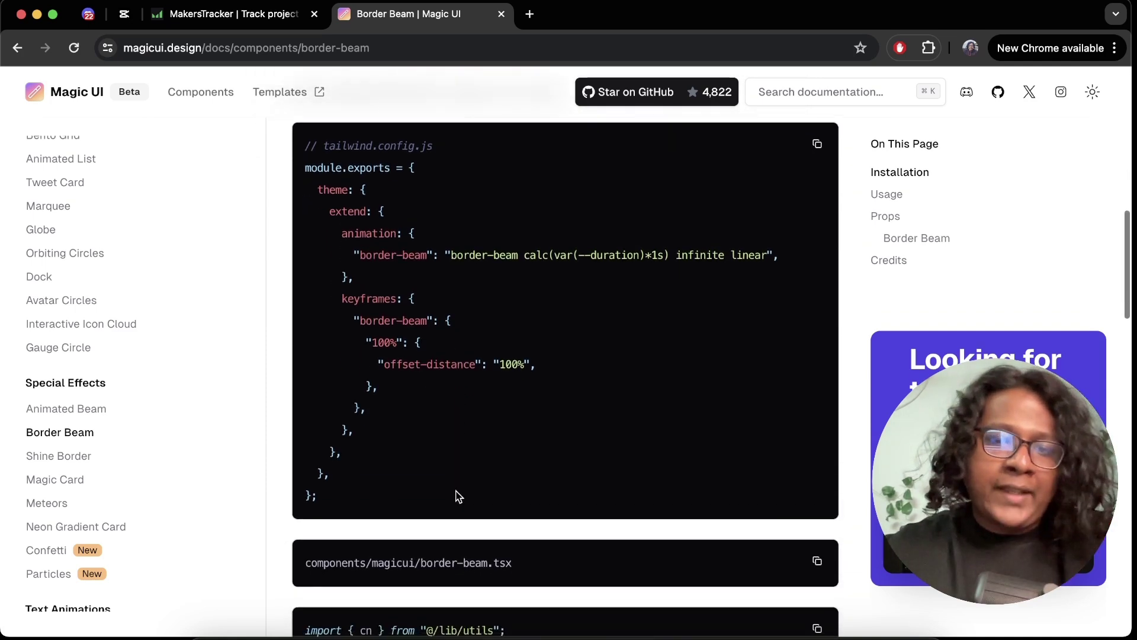
scroll(456, 496, down, 1)
scroll(456, 496, down, 2)
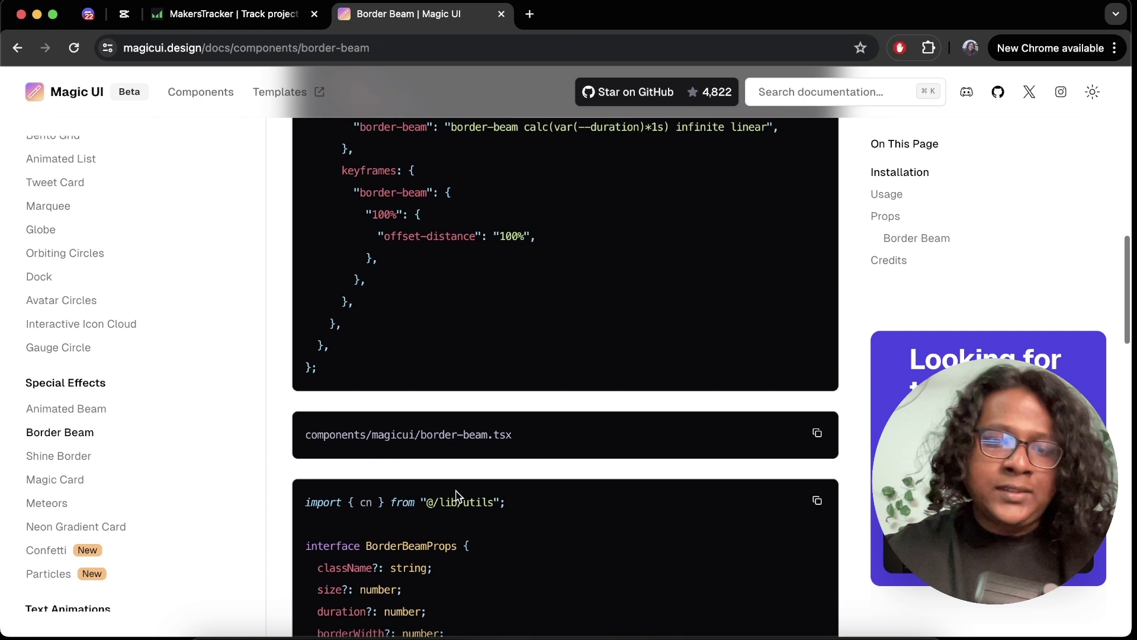
scroll(456, 496, down, 3)
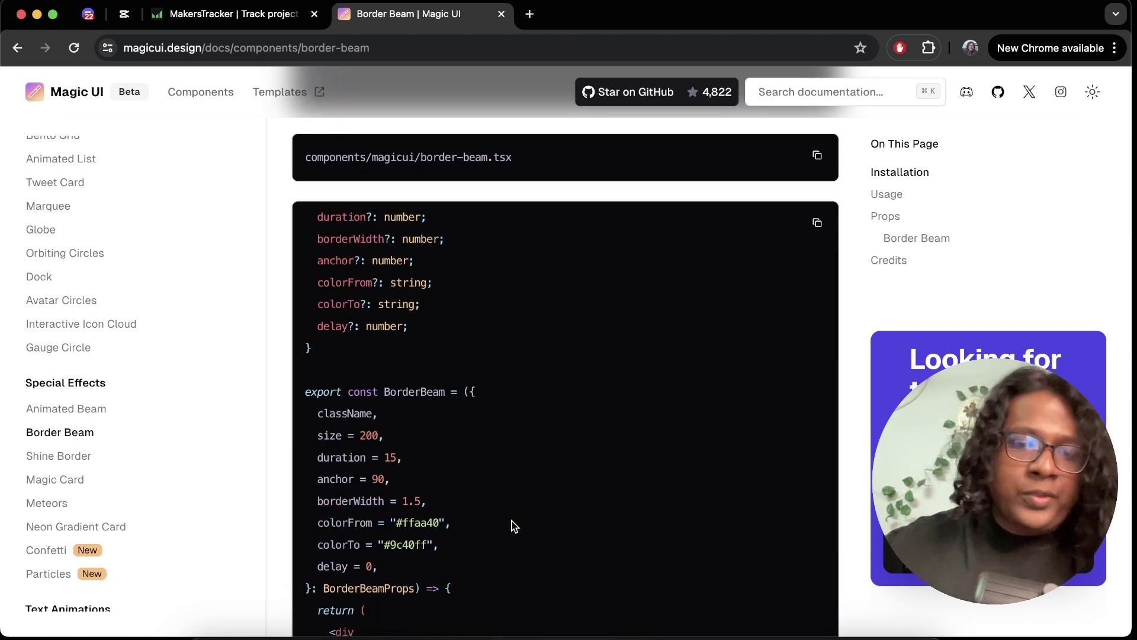
key(ctrl+shift+Tab)
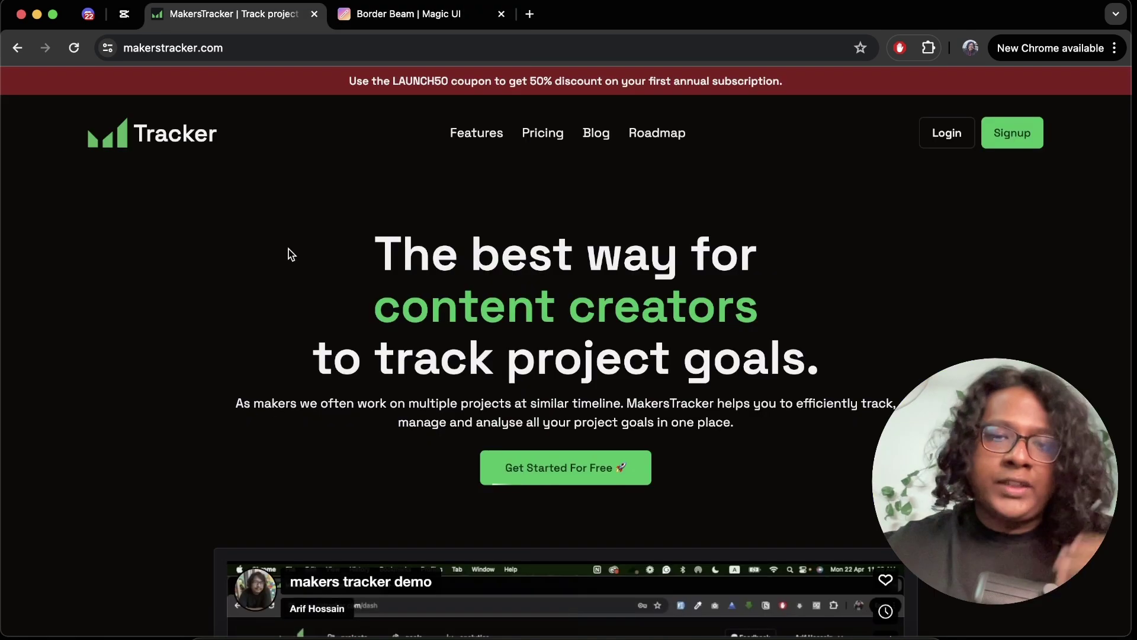
drag(357, 229, 683, 367)
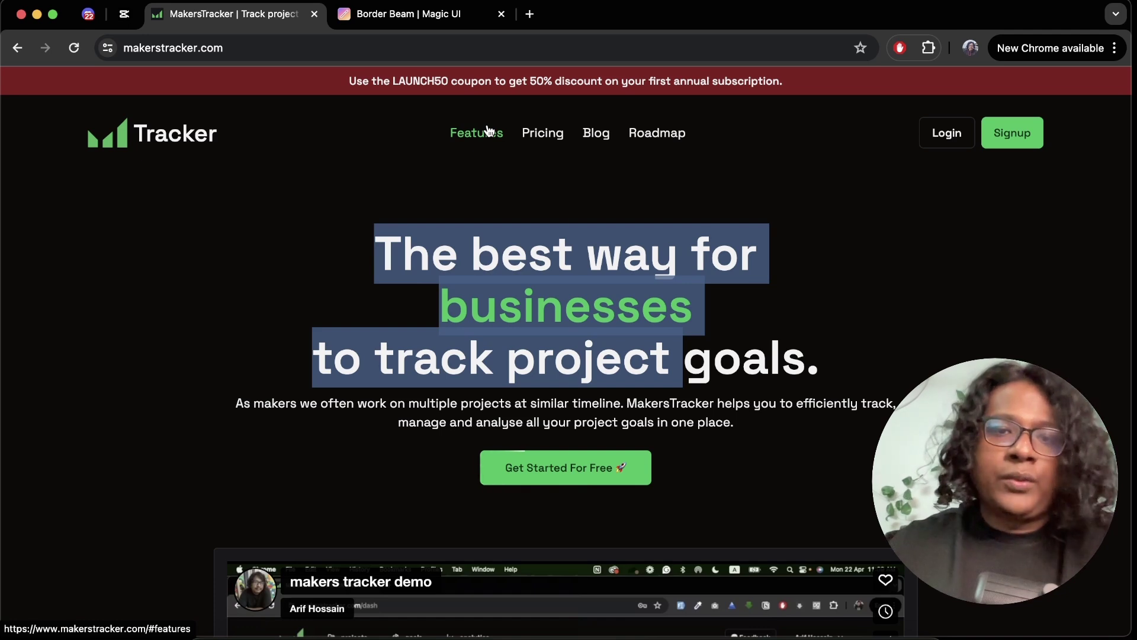
Step: Copy the React.js guide's prerequisite npm install command for tailwind-merge and framer-motion
click(414, 17)
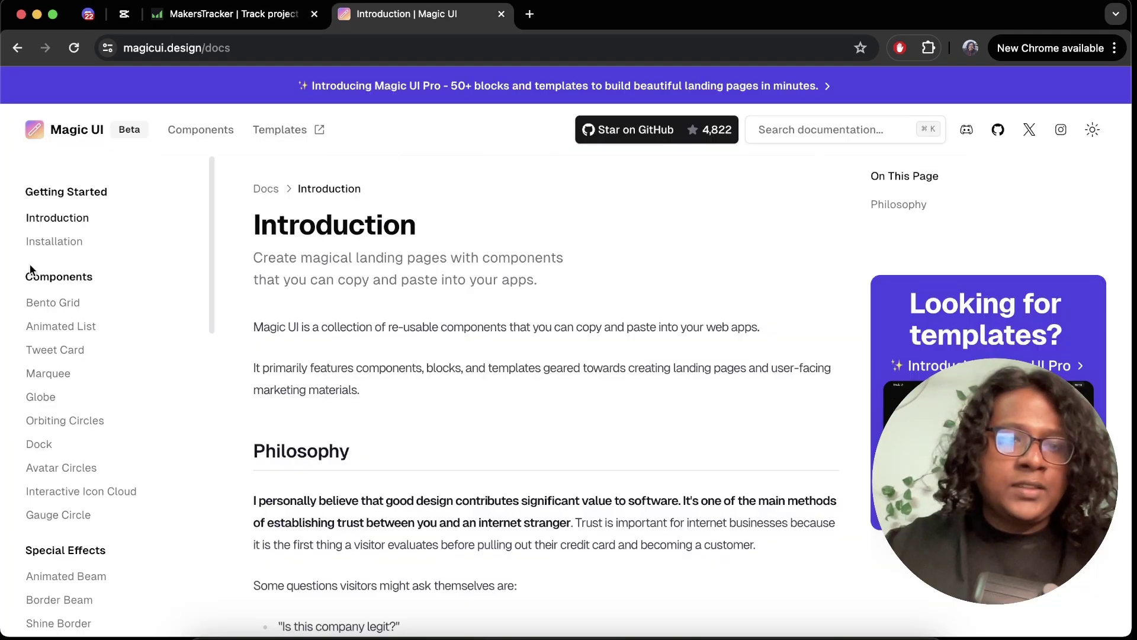
click(55, 244)
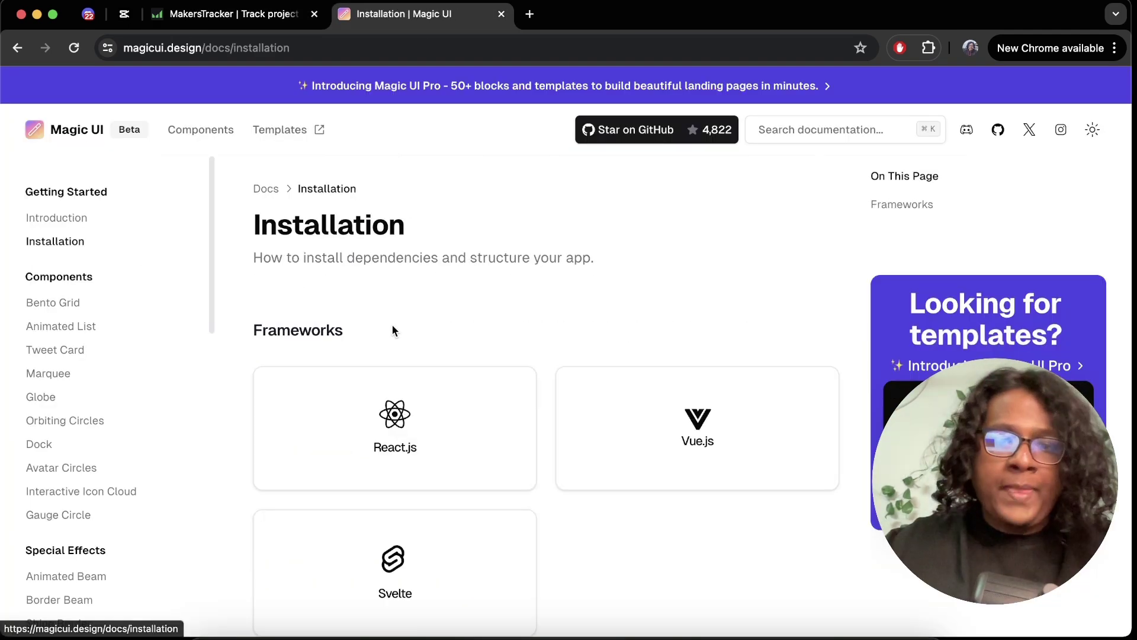
scroll(392, 323, down, 1)
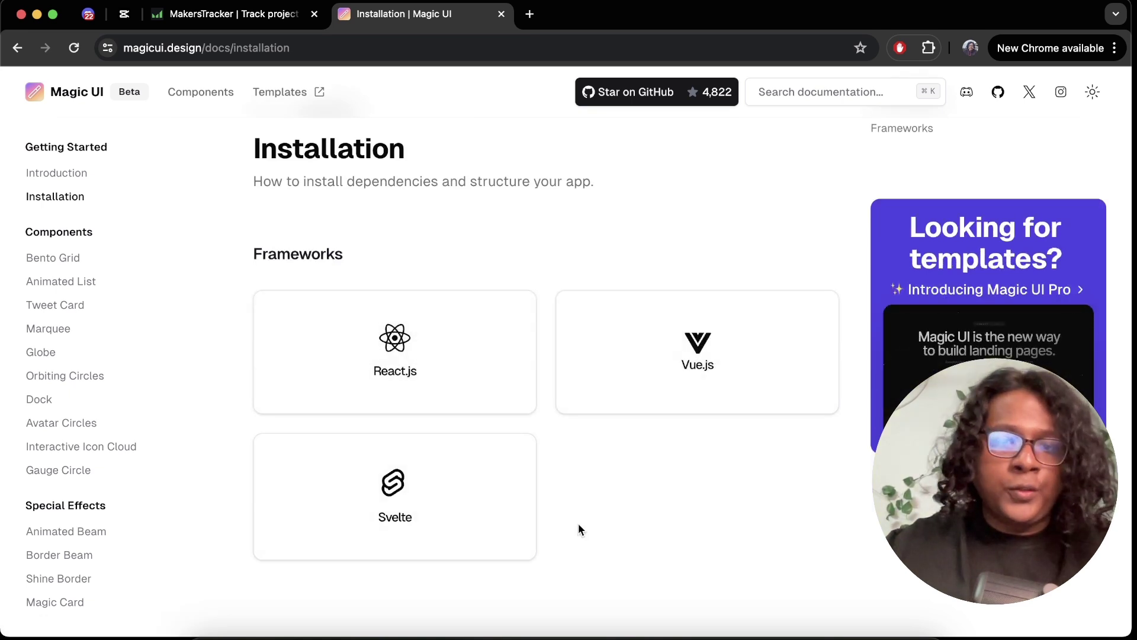
scroll(578, 523, down, 1)
click(433, 308)
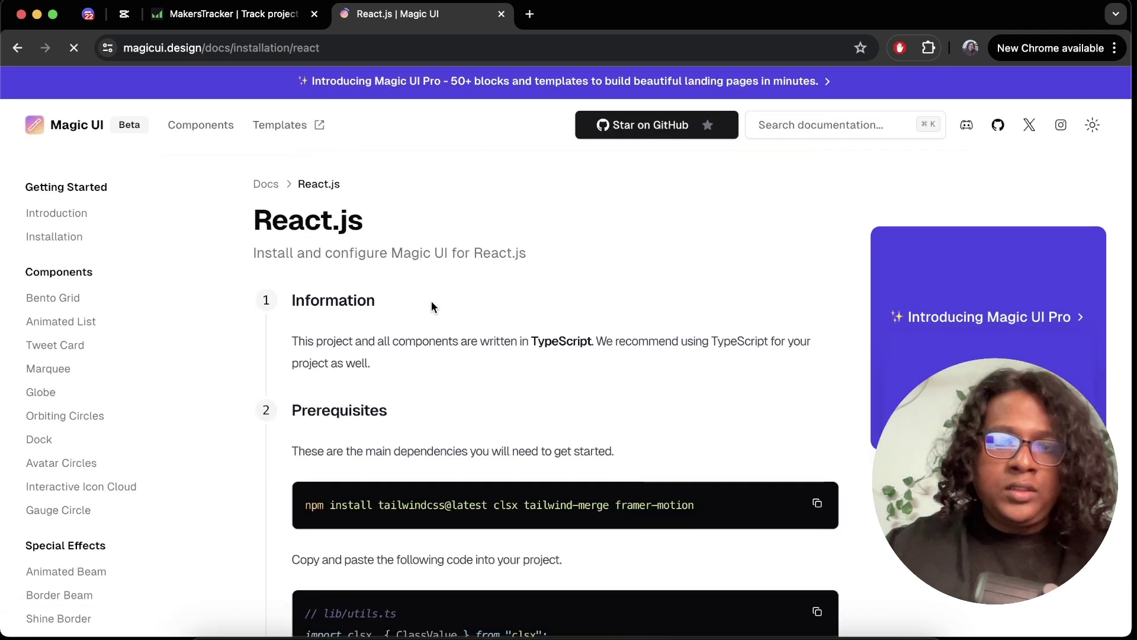
scroll(431, 306, down, 3)
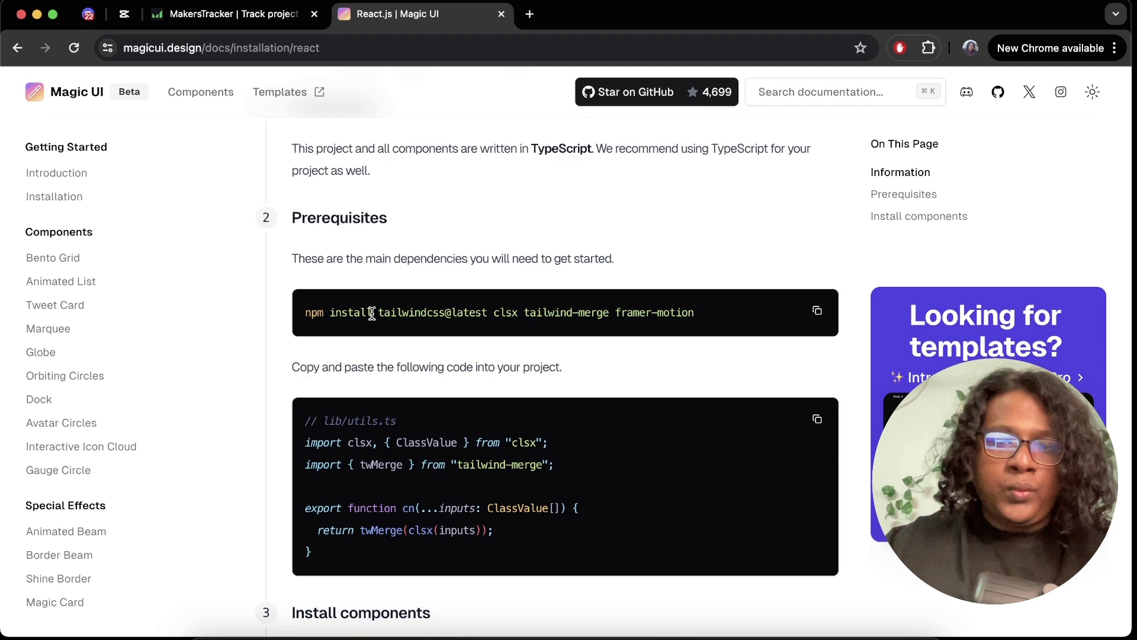
drag(694, 313, 514, 312)
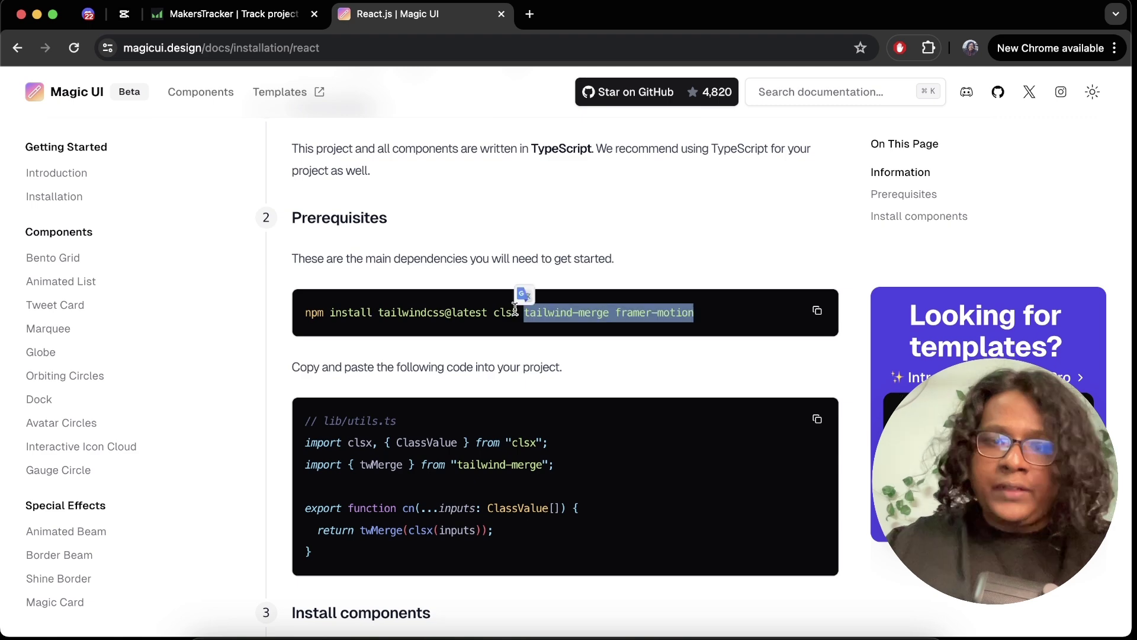
click(814, 312)
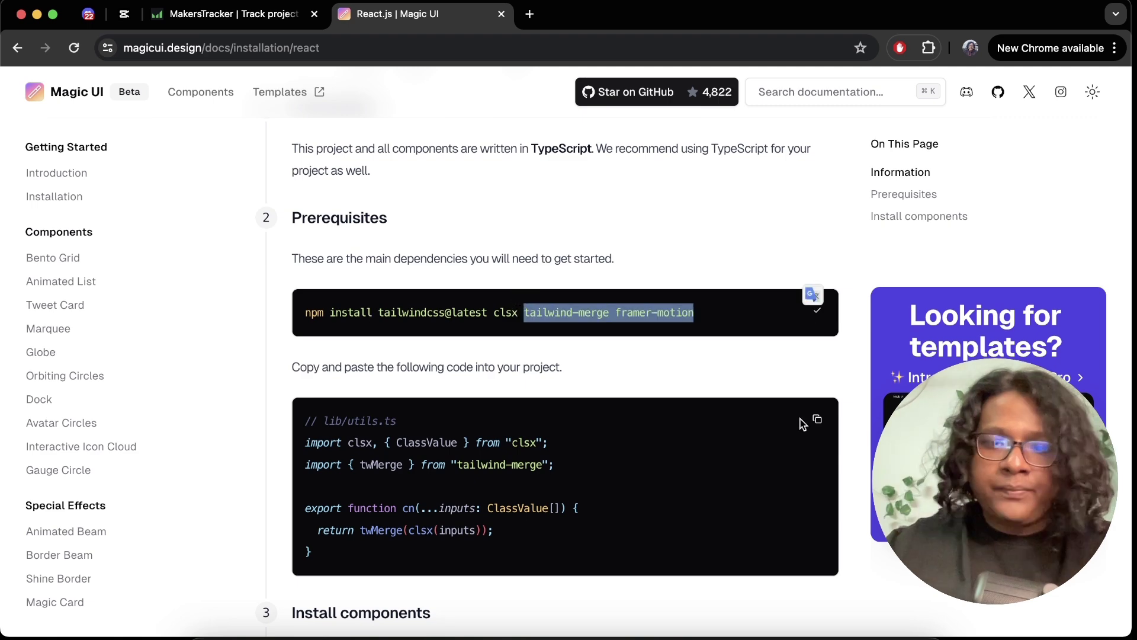
Step: Run the npm install for tailwindcss, clsx, tailwind-merge and framer-motion in Warp
key(super+Tab)
key(super+v)
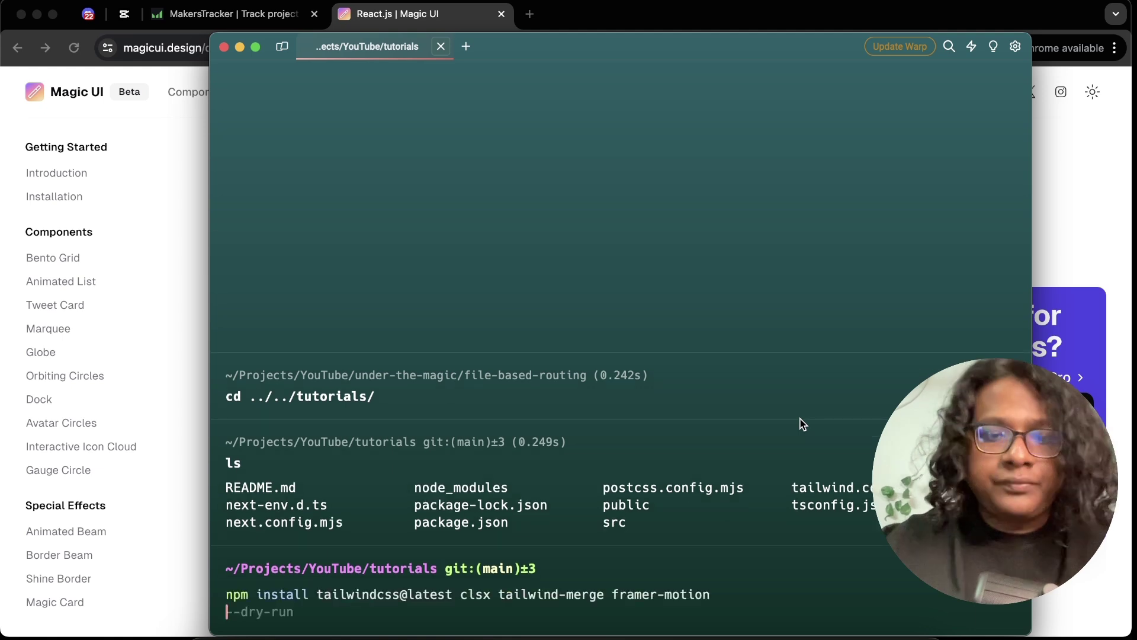
key(Return)
Step: Copy the lib/utils.ts cn helper code from the Magic UI docs and return to VS Code
key(super+Tab)
scroll(592, 586, down, 1)
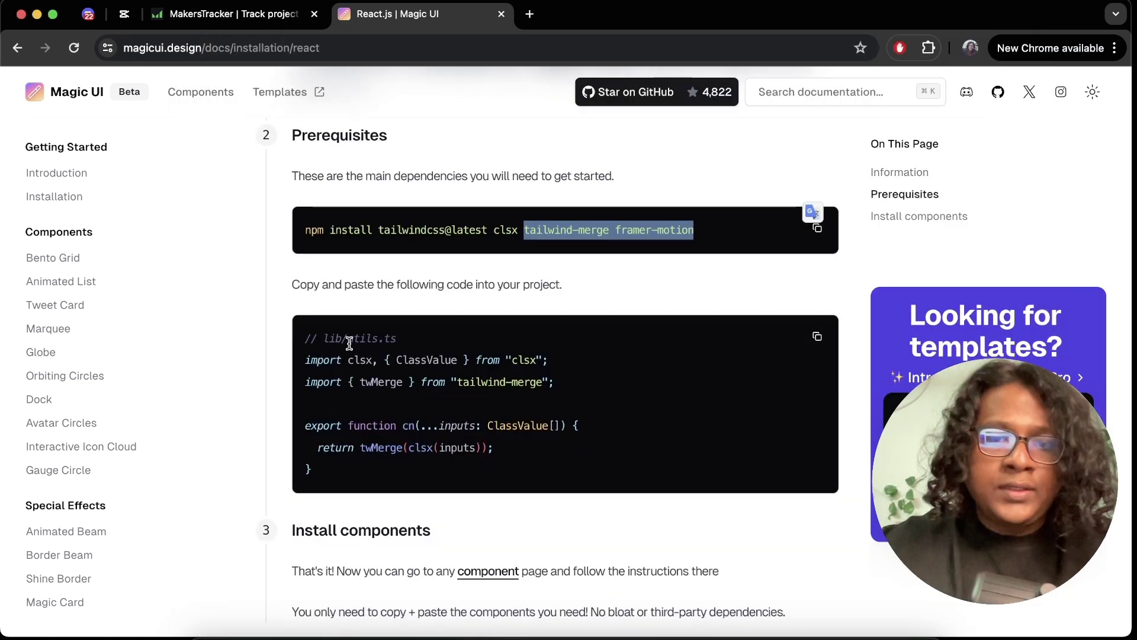
drag(349, 343, 397, 339)
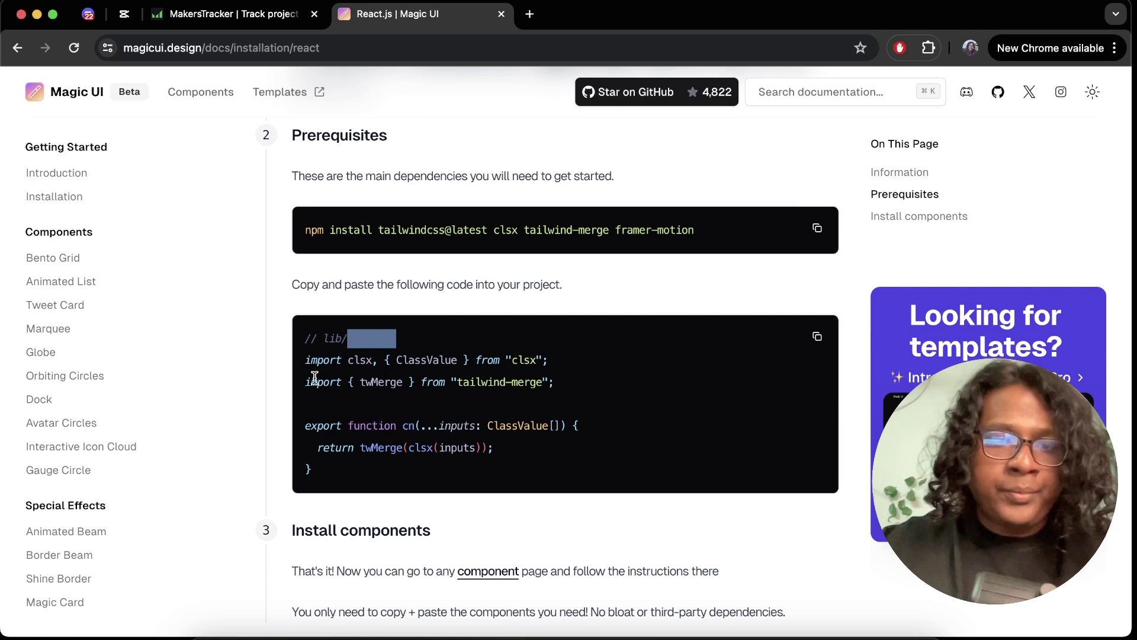
click(817, 338)
key(super+Tab)
click(436, 332)
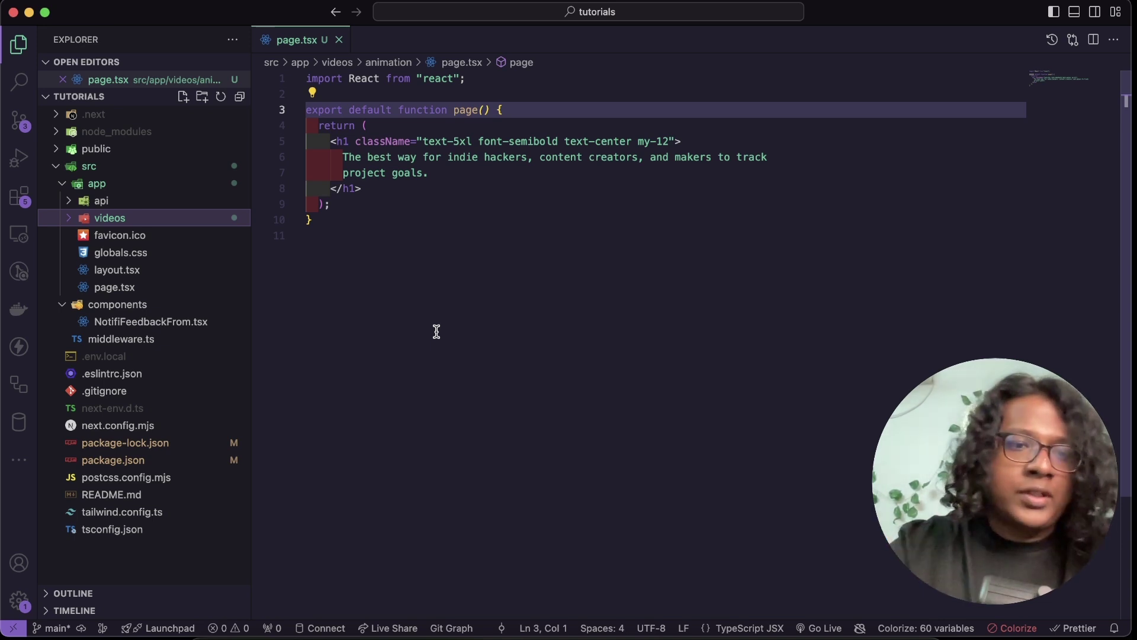
Step: Create a new folder inside src, abandoning an empty new-file attempt
right_click(124, 175)
click(178, 198)
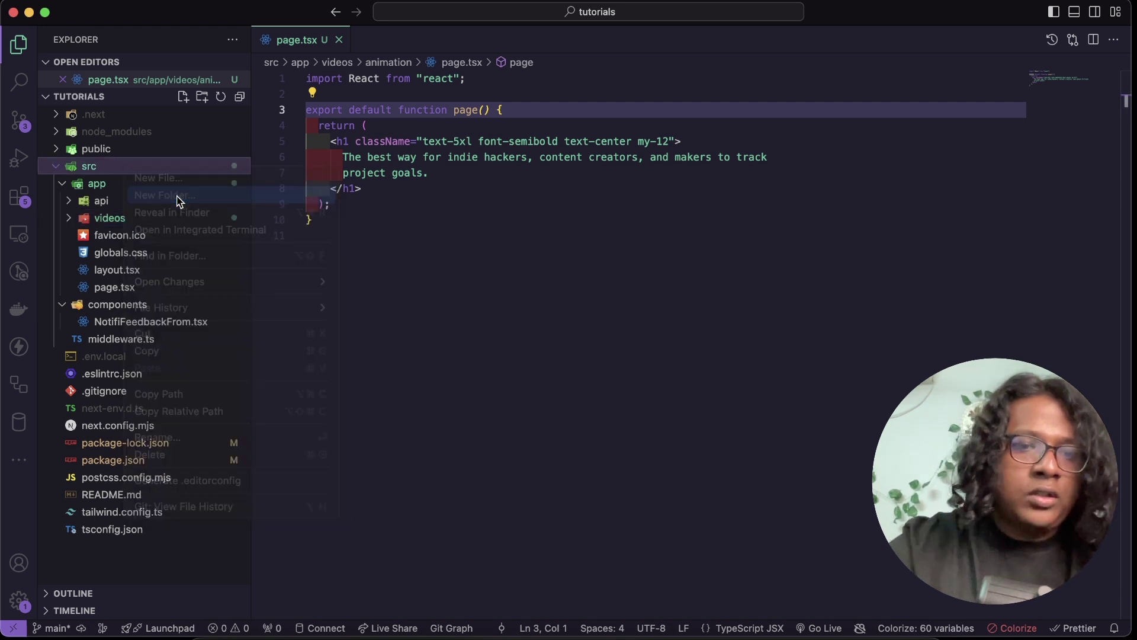
text(u)
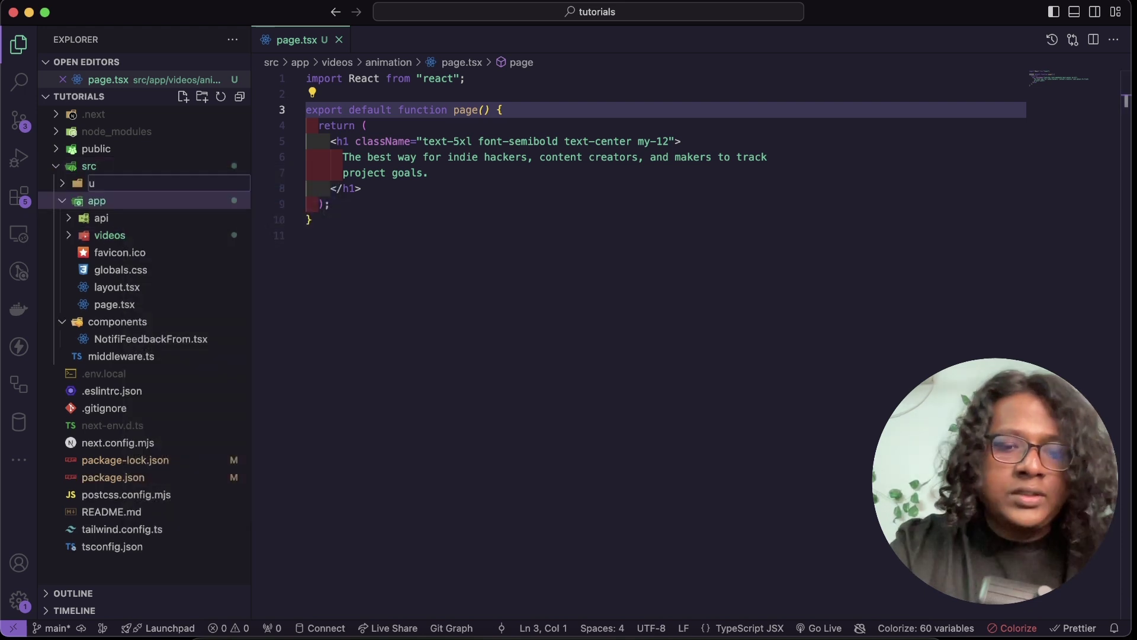
key(Escape)
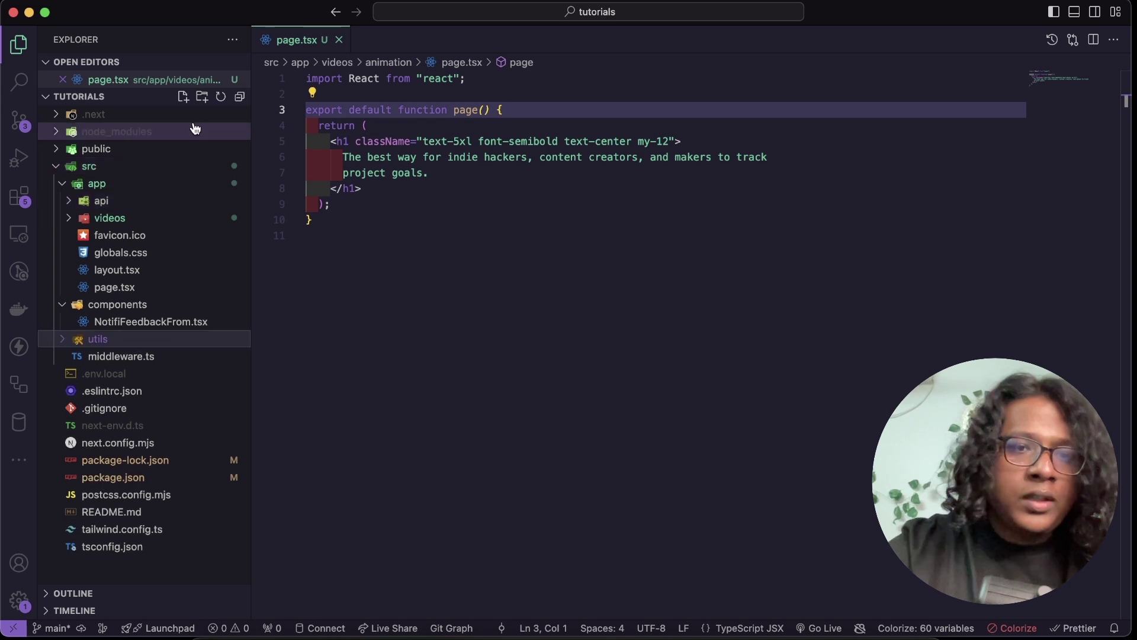
click(182, 96)
text(lib)
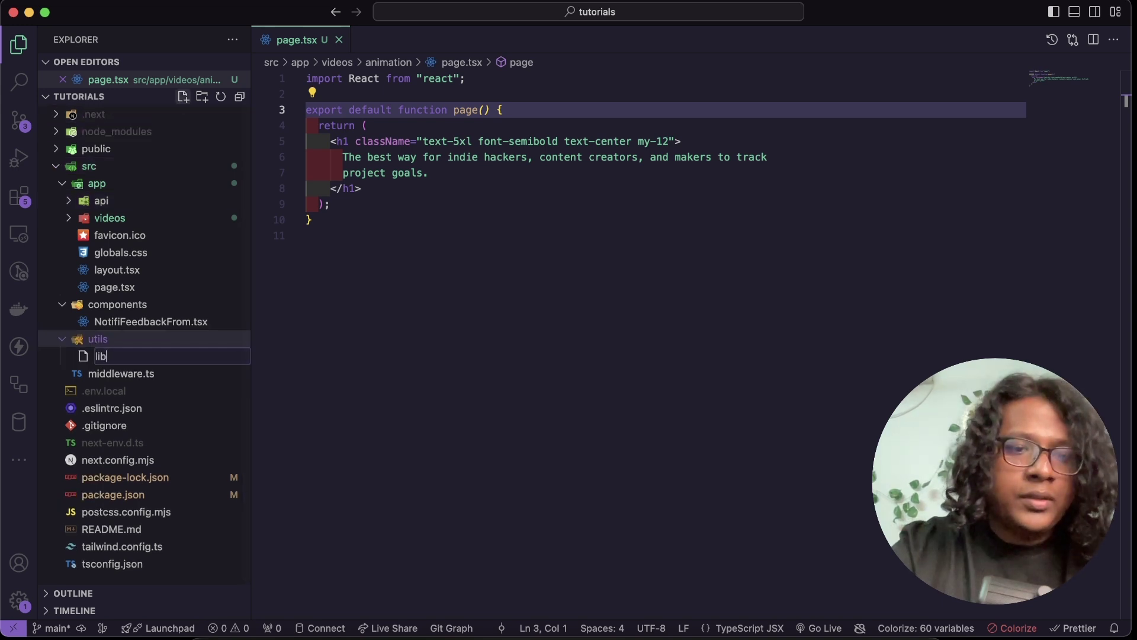
key(BackSpace)
key(BackSpace)
key(BackSpace)
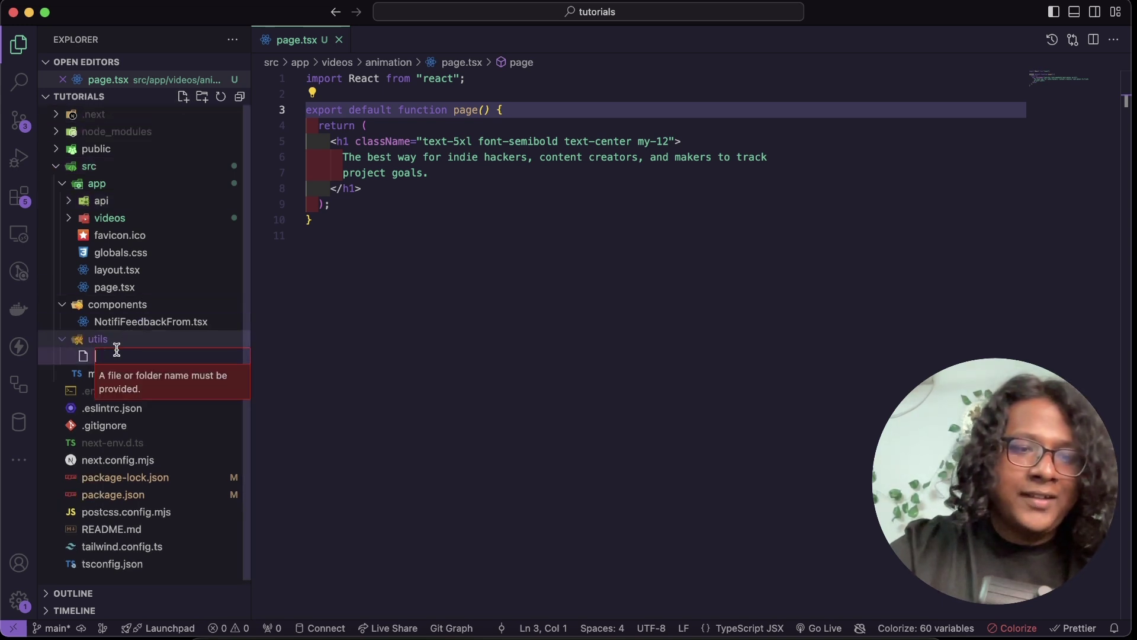
key(Escape)
Step: Rename the folder to lib, add utils.ts, and paste the cn helper into it
right_click(119, 338)
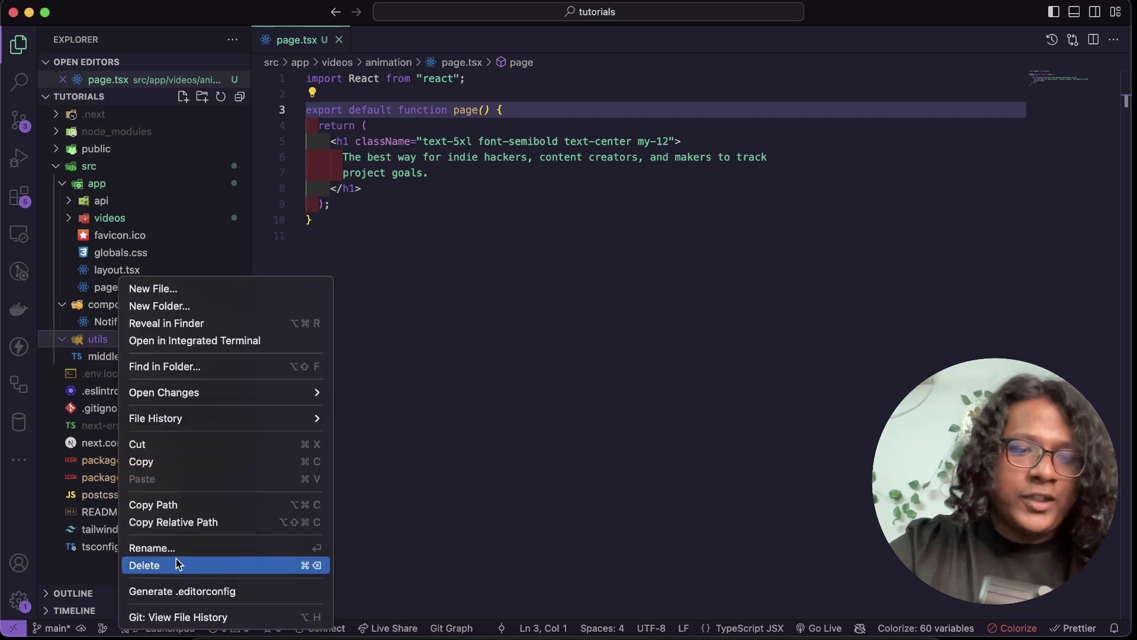
key(Escape)
text(lib)
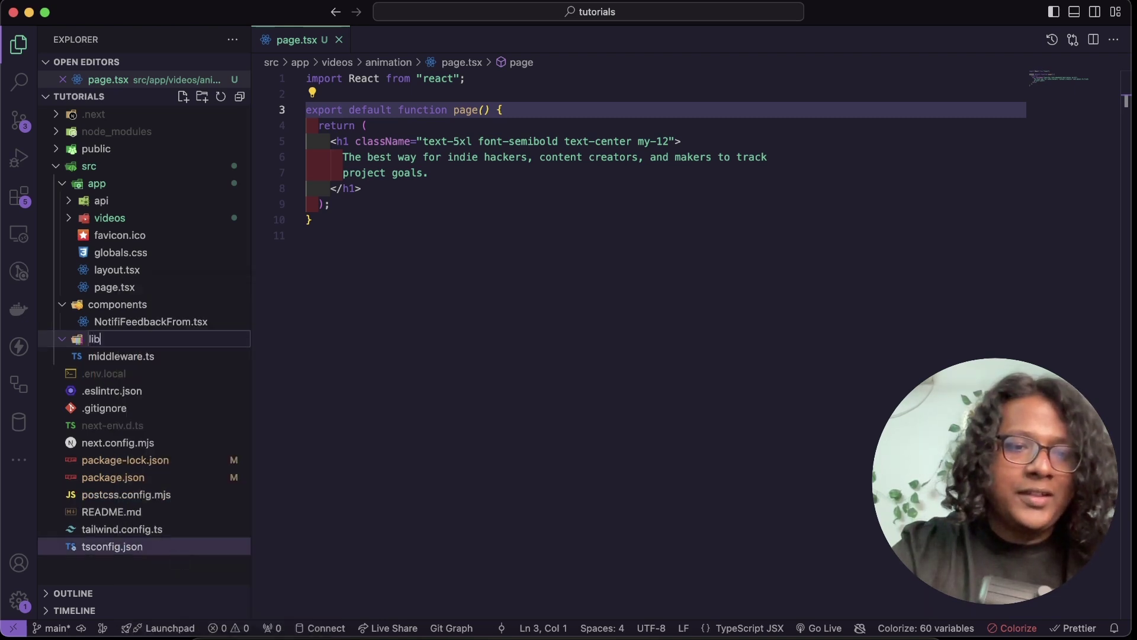
key(Return)
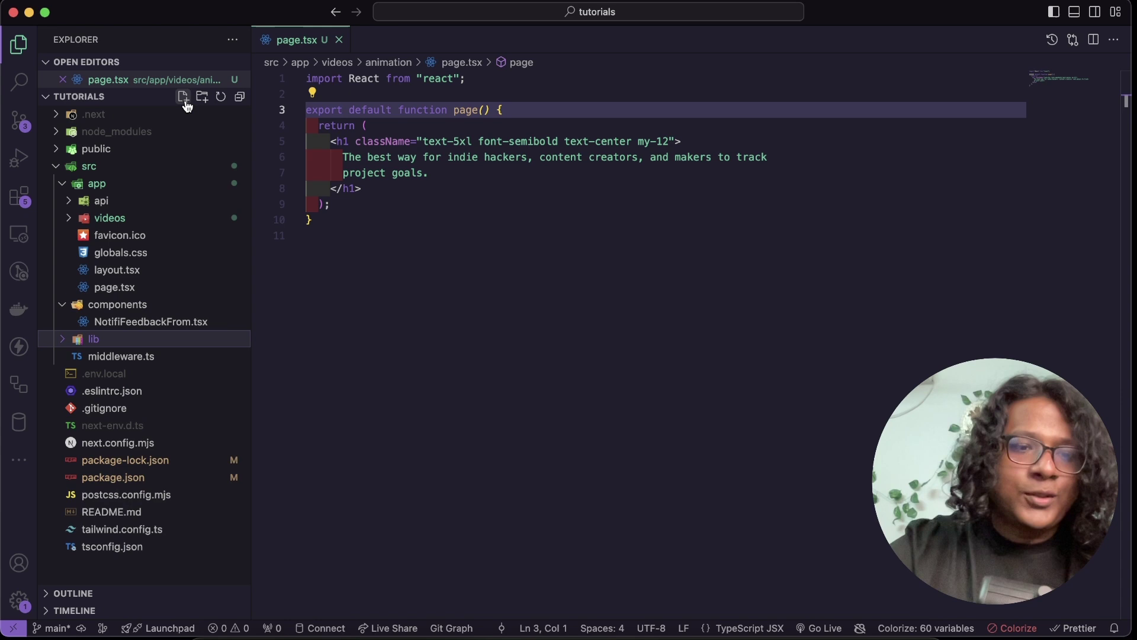
click(184, 99)
text(utils.ts)
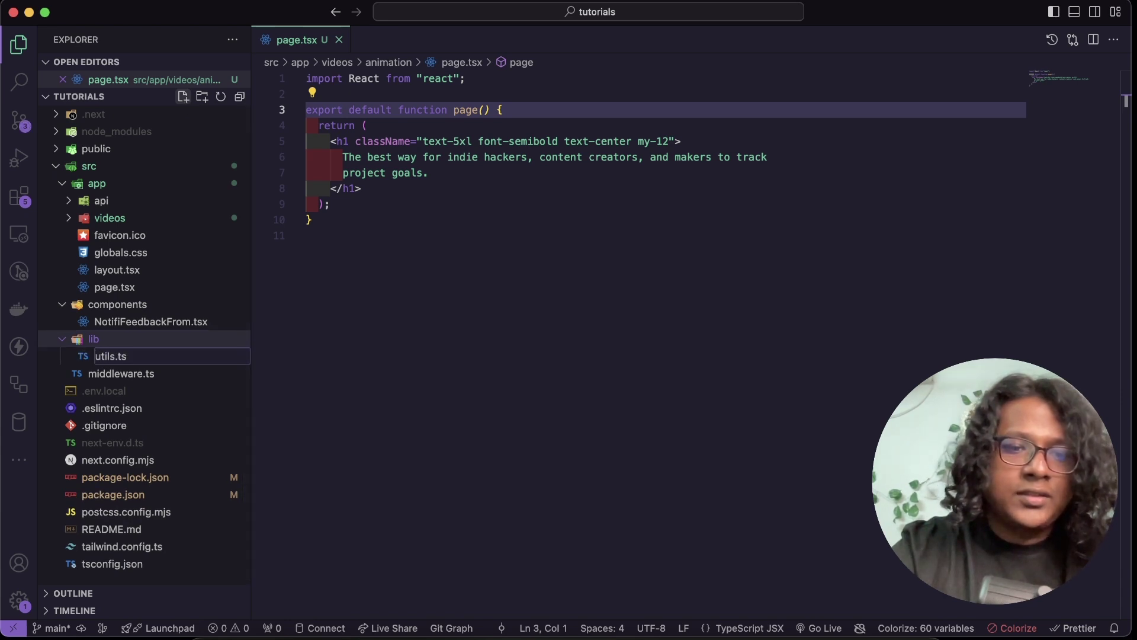
key(Return)
key(super+v)
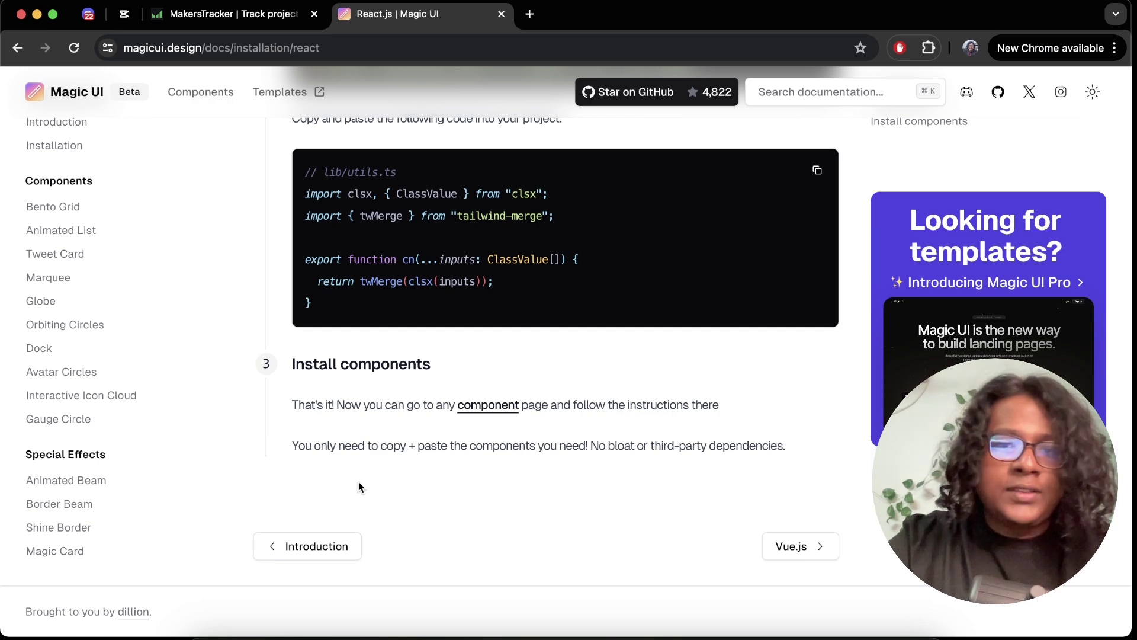
scroll(89, 431, down, 3)
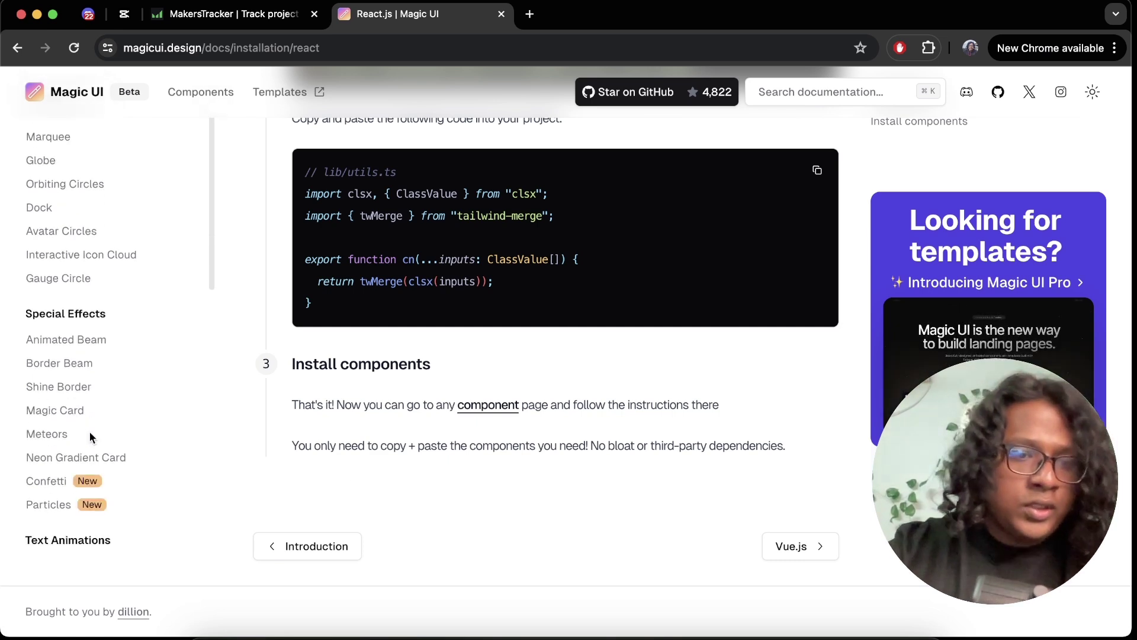
scroll(89, 432, down, 3)
scroll(91, 437, down, 2)
scroll(90, 437, down, 2)
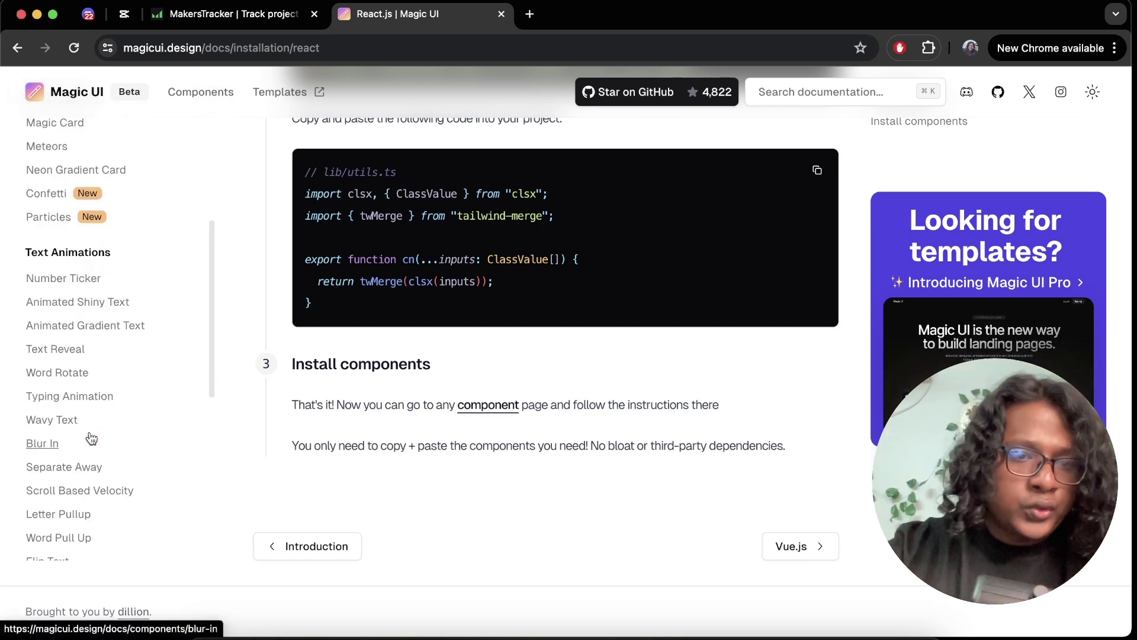
scroll(91, 438, down, 2)
Step: Expand and copy the full word-rotate.tsx source from the Word Rotate docs, then return to VS Code
click(75, 304)
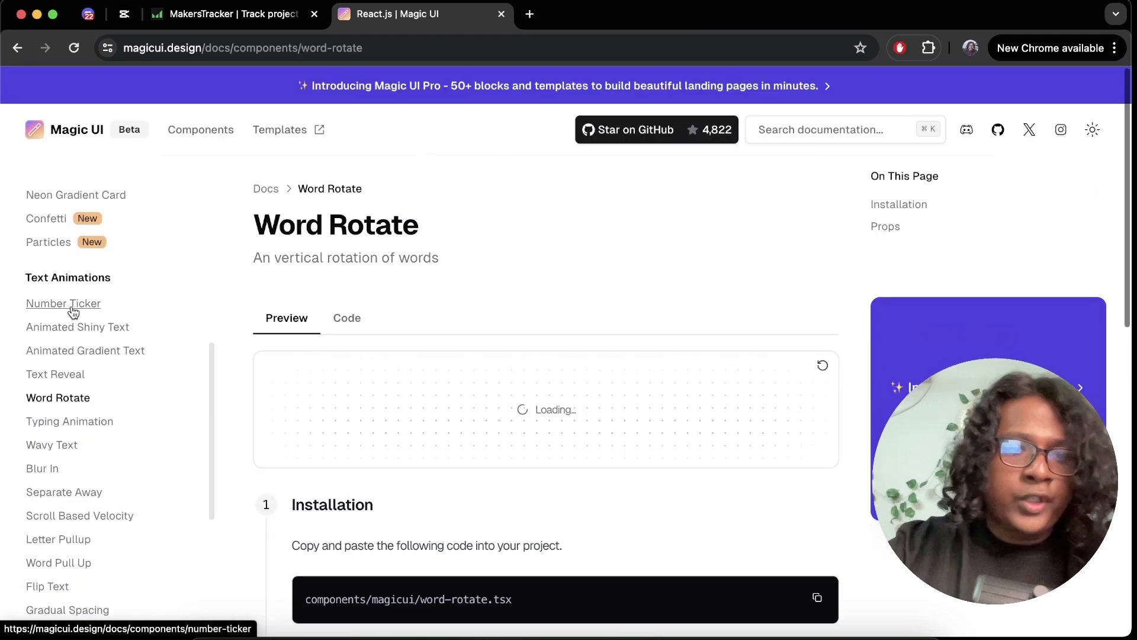
scroll(516, 409, down, 1)
scroll(517, 409, down, 2)
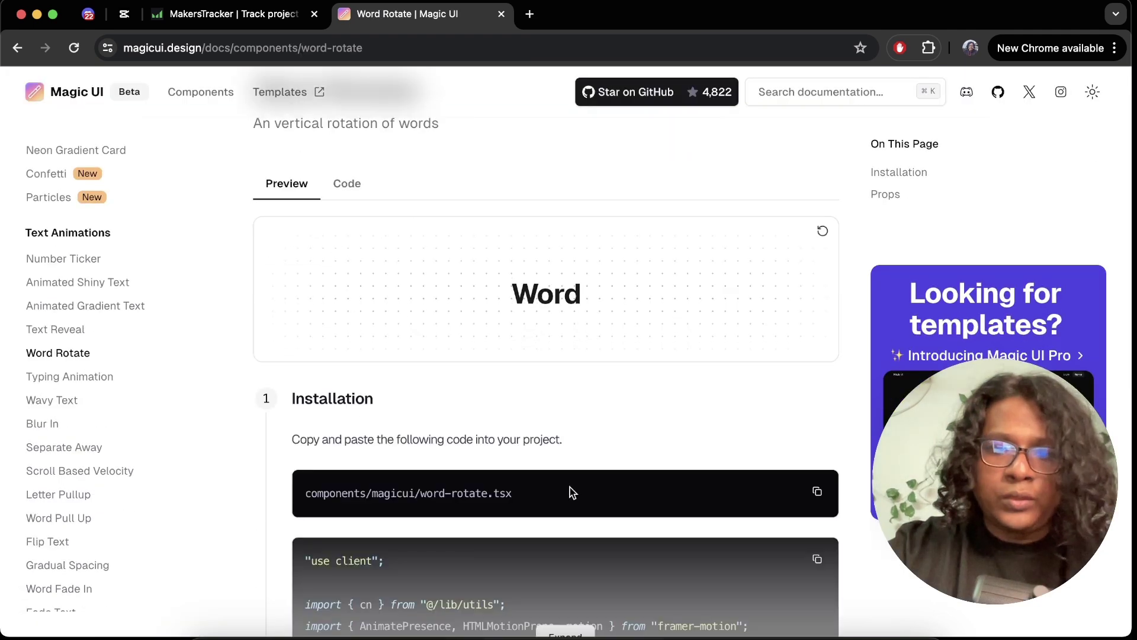
scroll(569, 487, down, 2)
scroll(569, 487, down, 3)
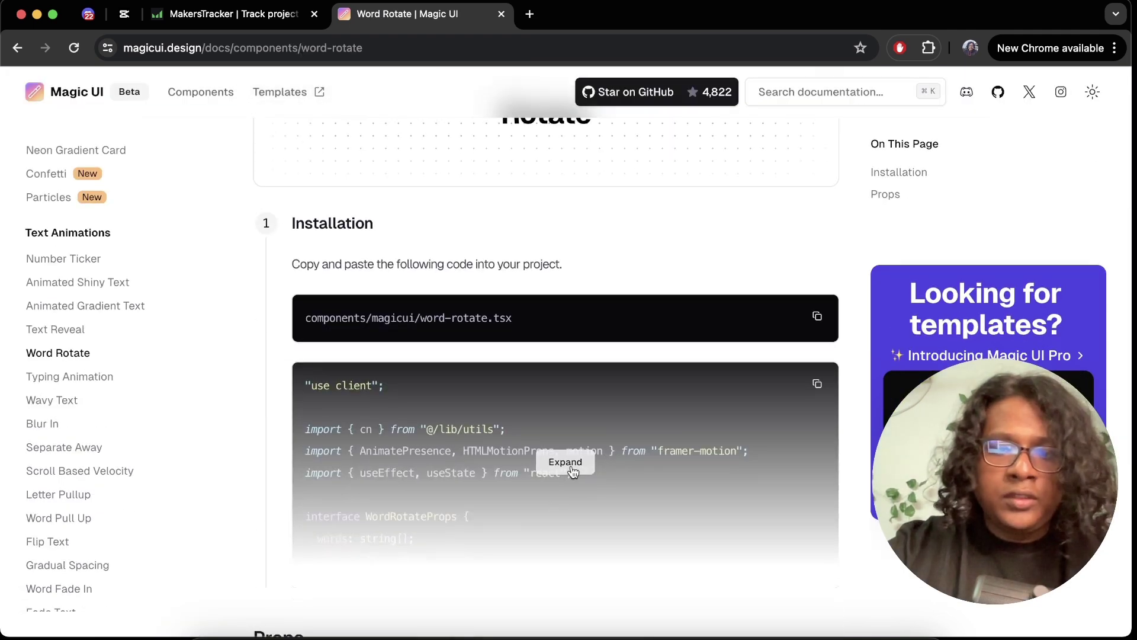
click(573, 473)
scroll(571, 471, down, 2)
scroll(637, 210, down, 2)
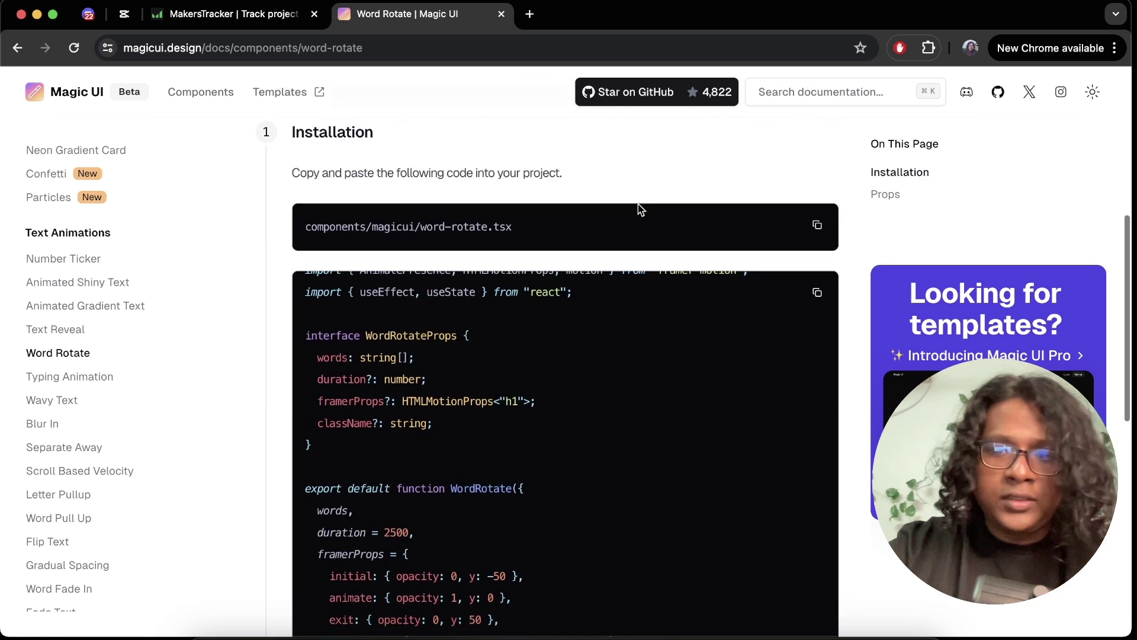
scroll(564, 457, down, 3)
scroll(564, 457, up, 5)
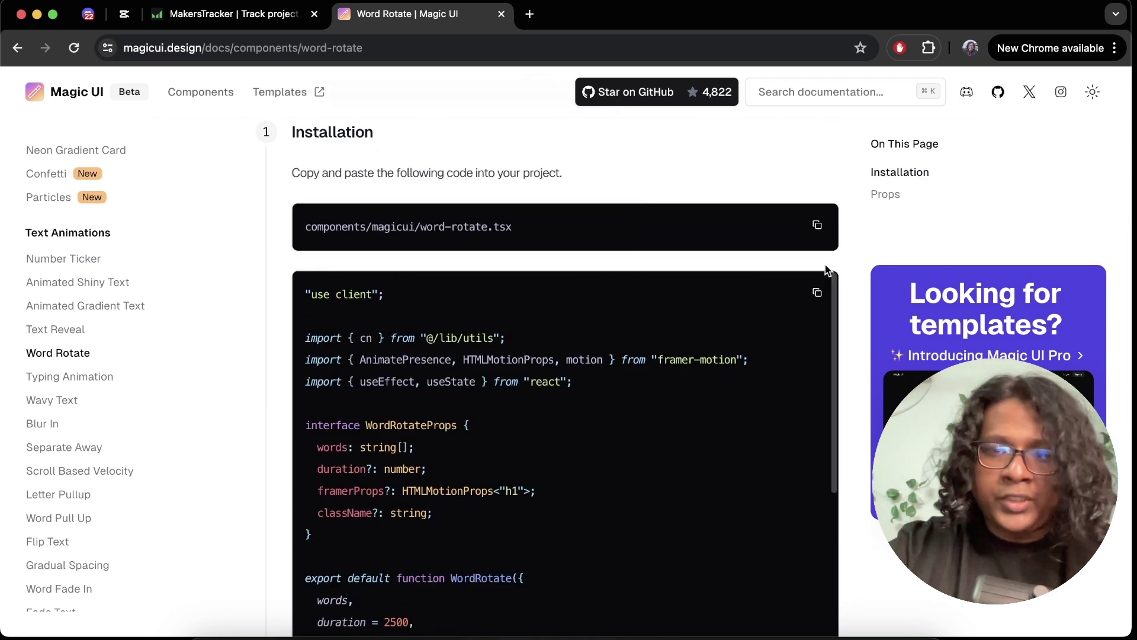
click(811, 291)
scroll(635, 245, up, 2)
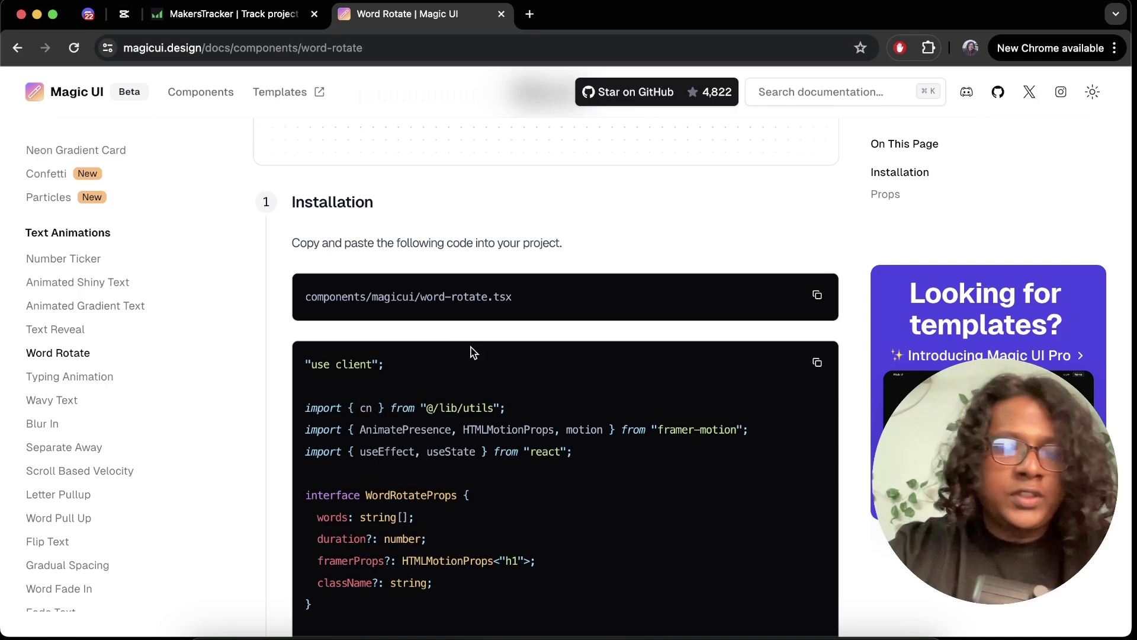
key(super+Tab)
Step: Create components/WordRoate.tsx, paste the Word Rotate code, and inspect its words prop
right_click(99, 322)
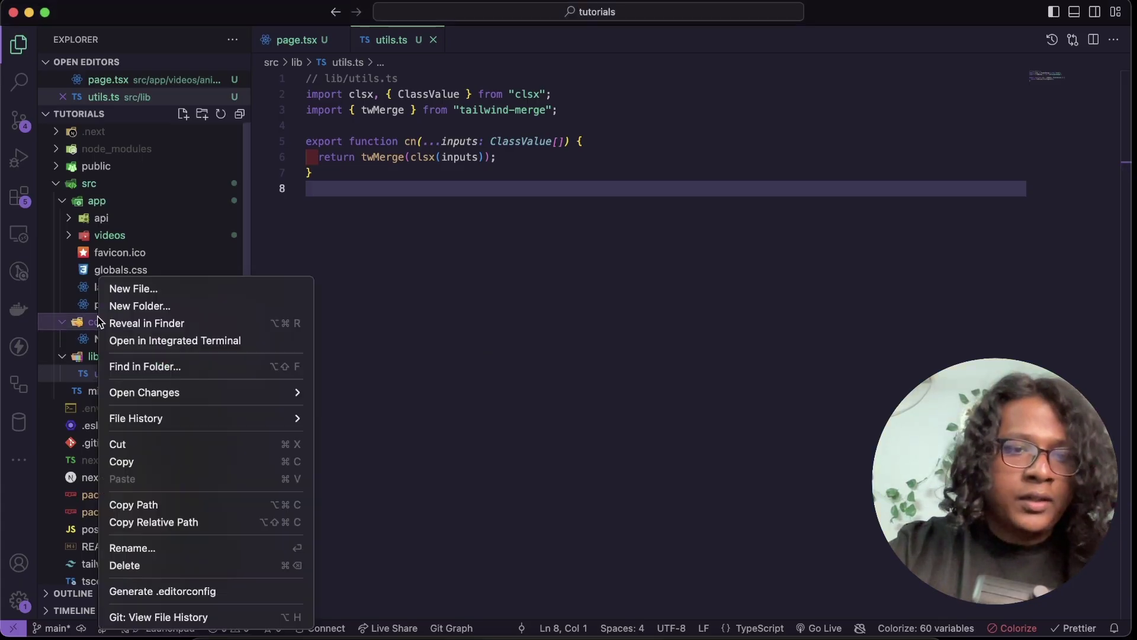
key(Escape)
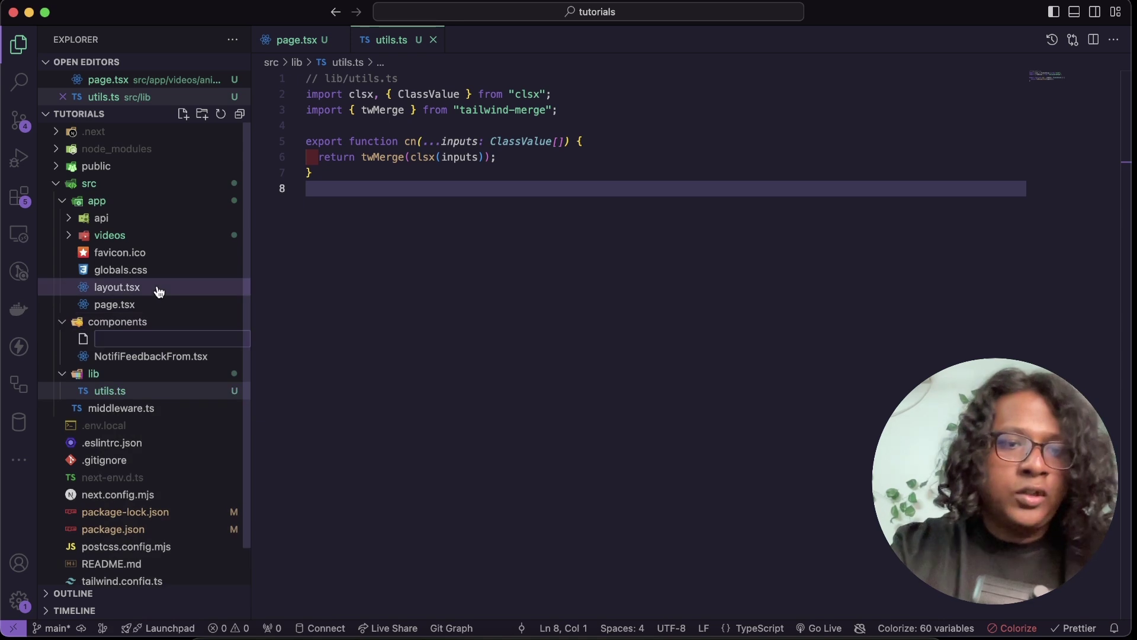
text(WordRoate.tsx)
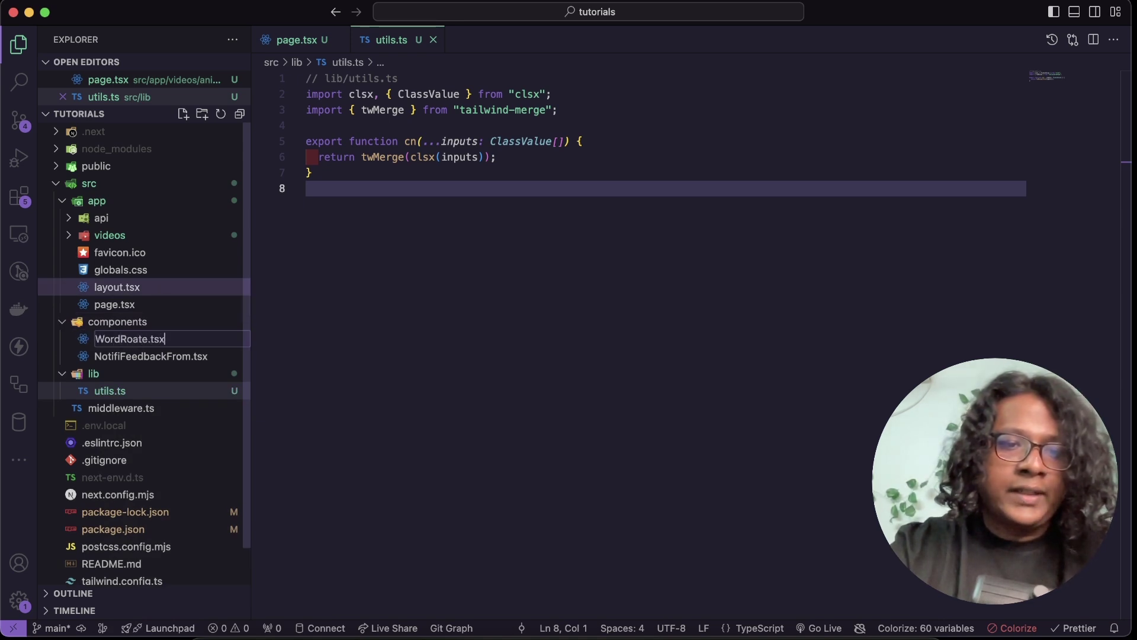
key(Return)
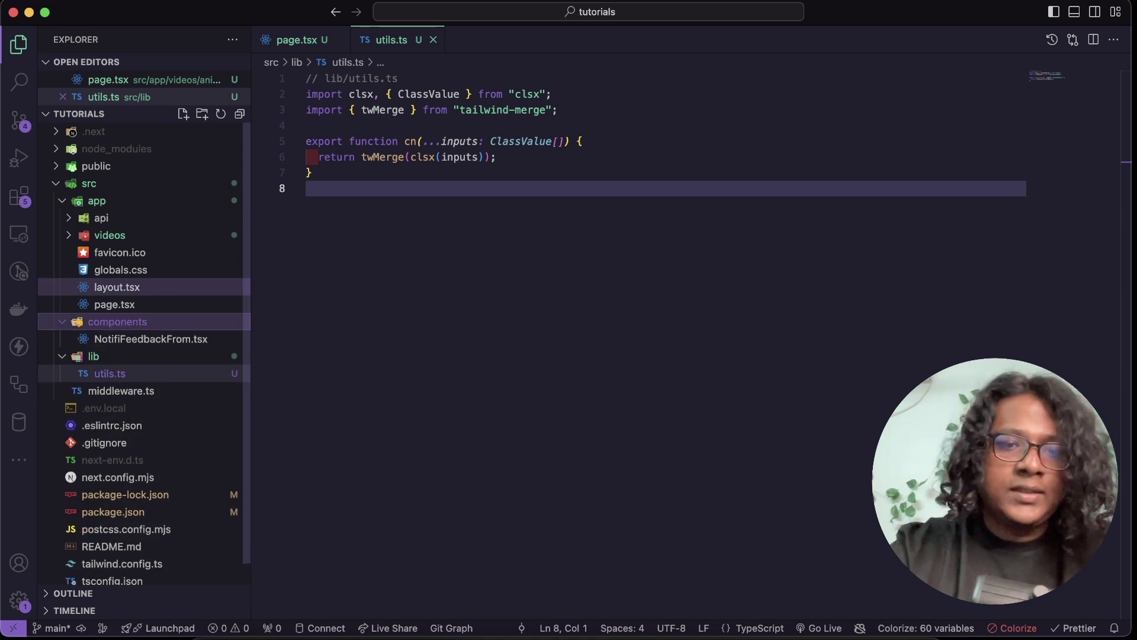
click(479, 163)
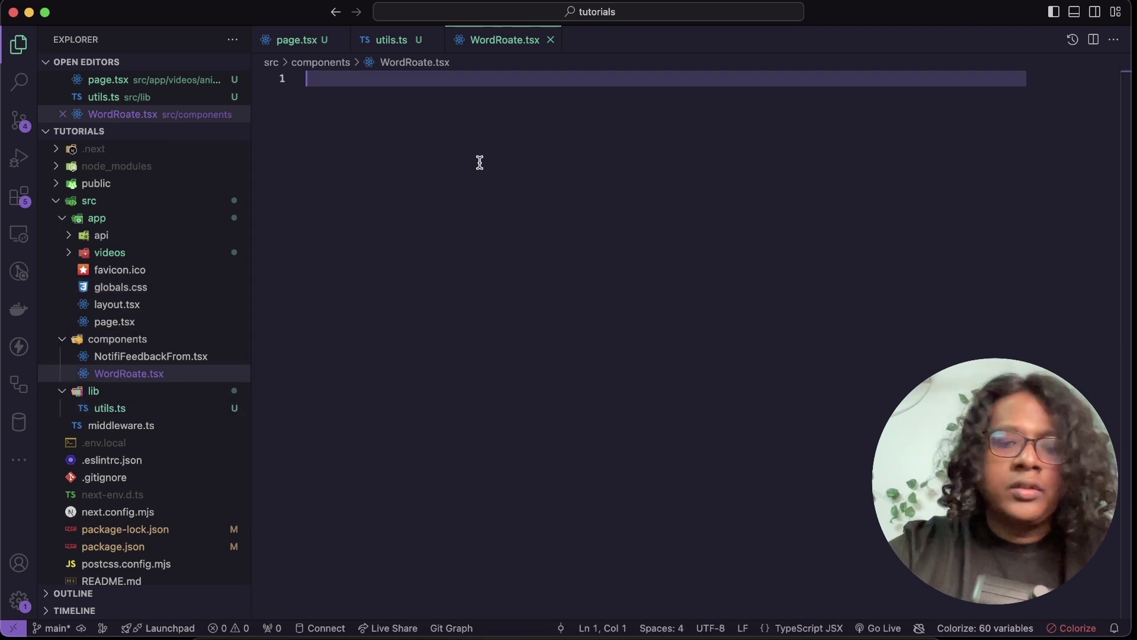
key(super+v)
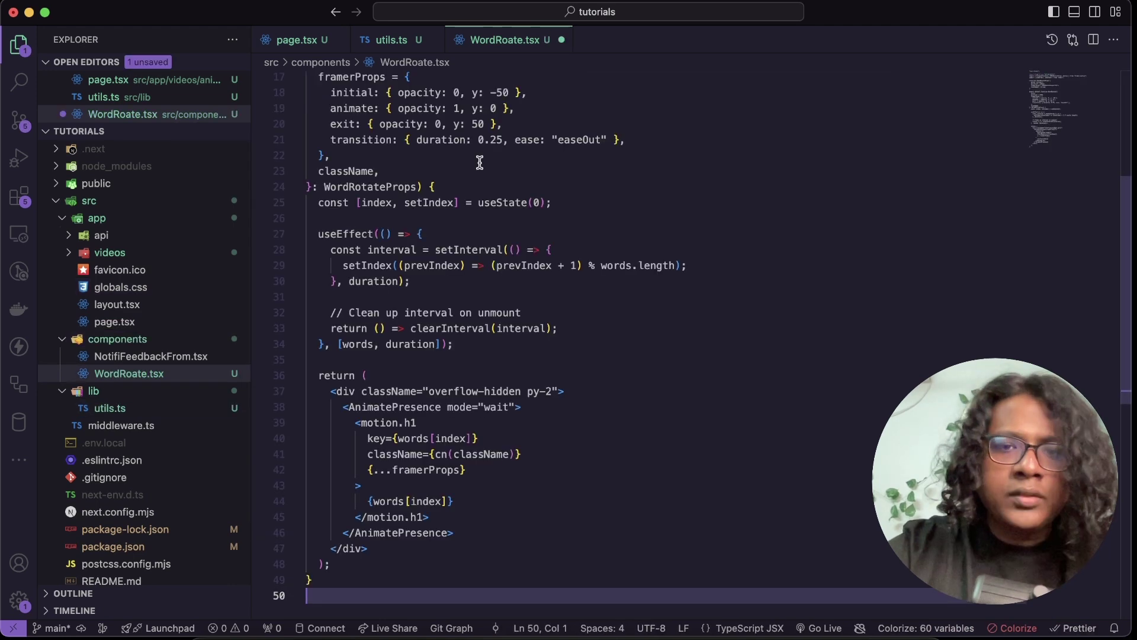
scroll(480, 162, up, 5)
click(342, 188)
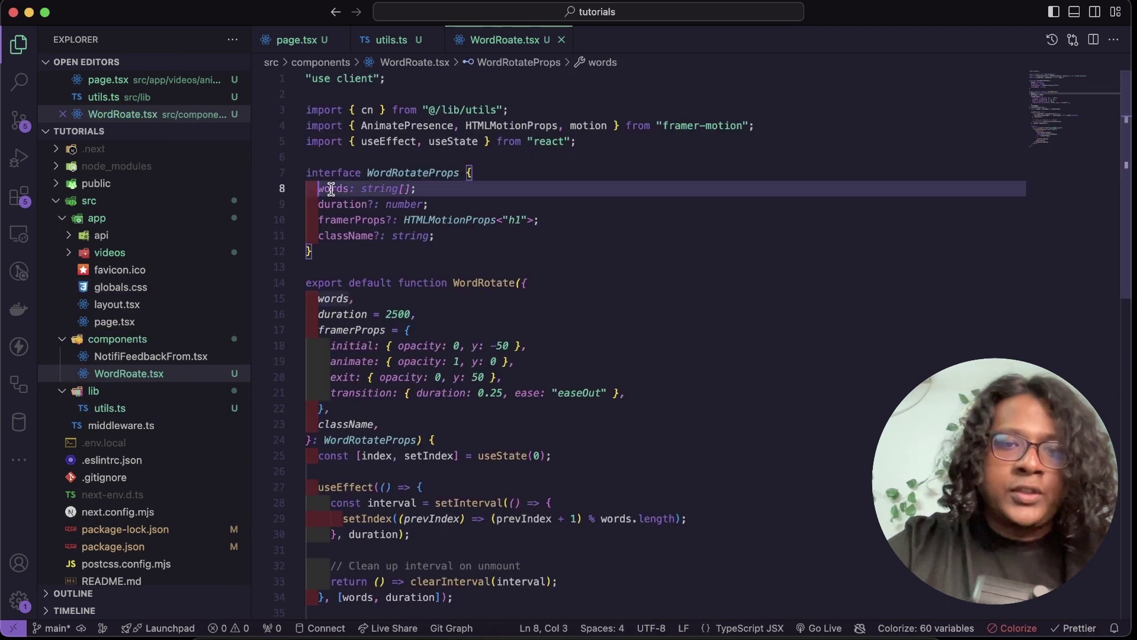
click(370, 189)
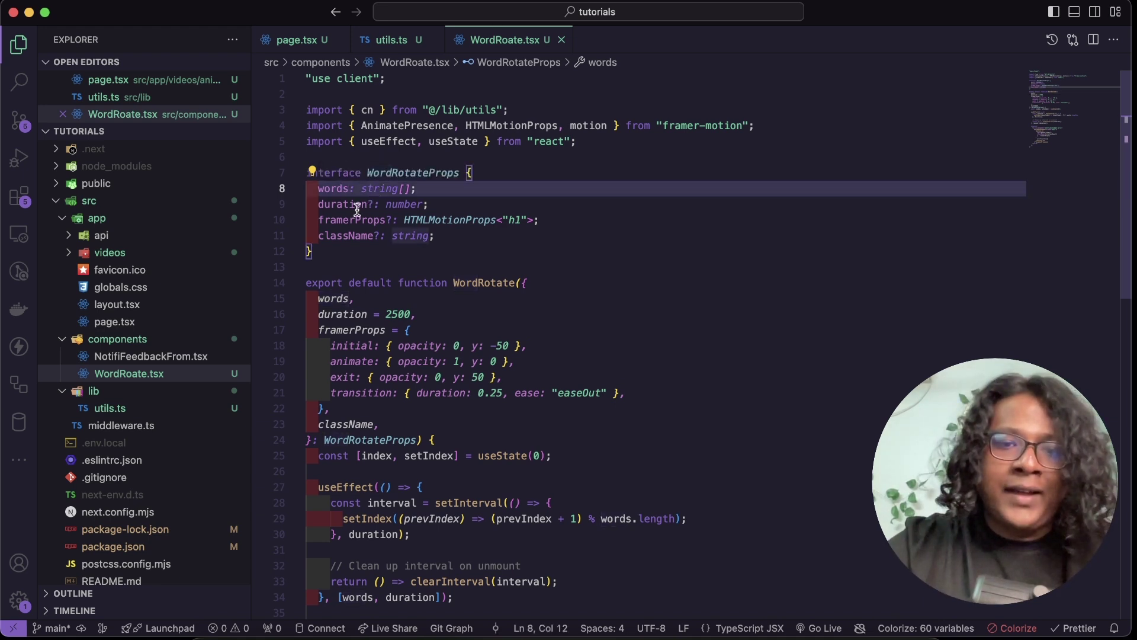
key(Down)
key(Down)
key(Down)
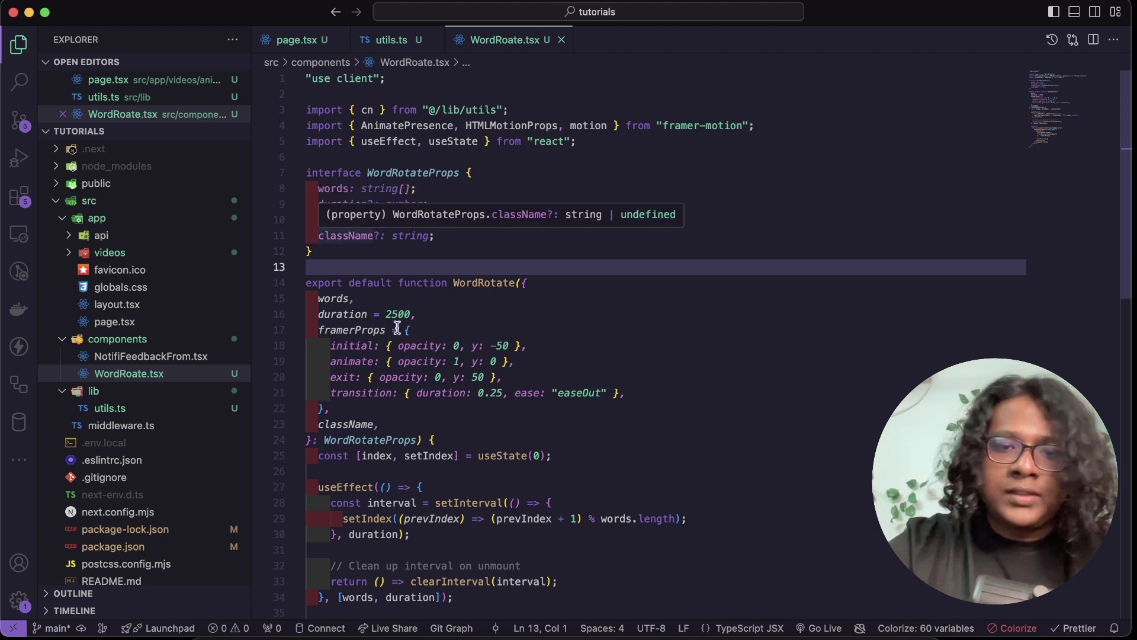
scroll(396, 329, down, 2)
Step: Review the h1 headline text in page.tsx, then bring up the browser preview
key(ctrl+Tab)
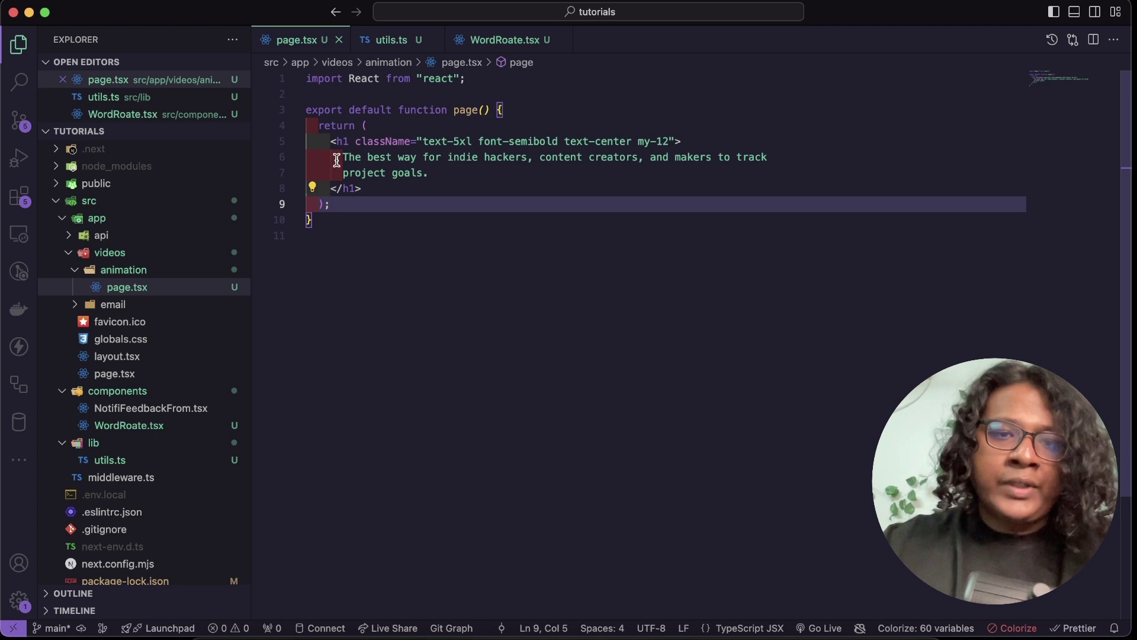
drag(336, 160, 380, 157)
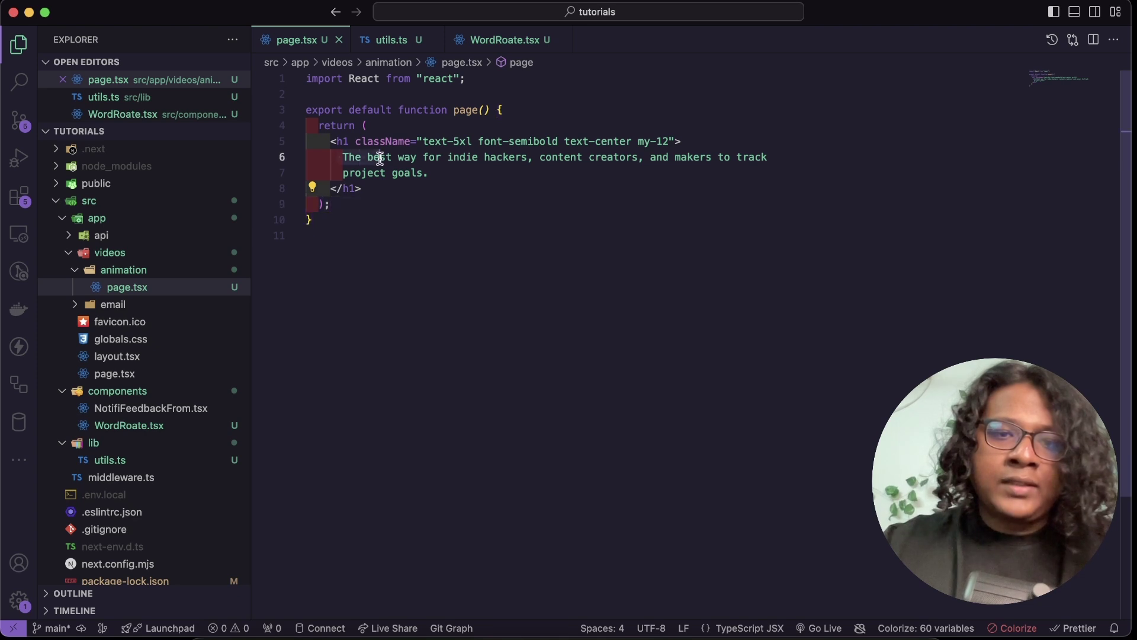
click(452, 176)
key(super+Tab)
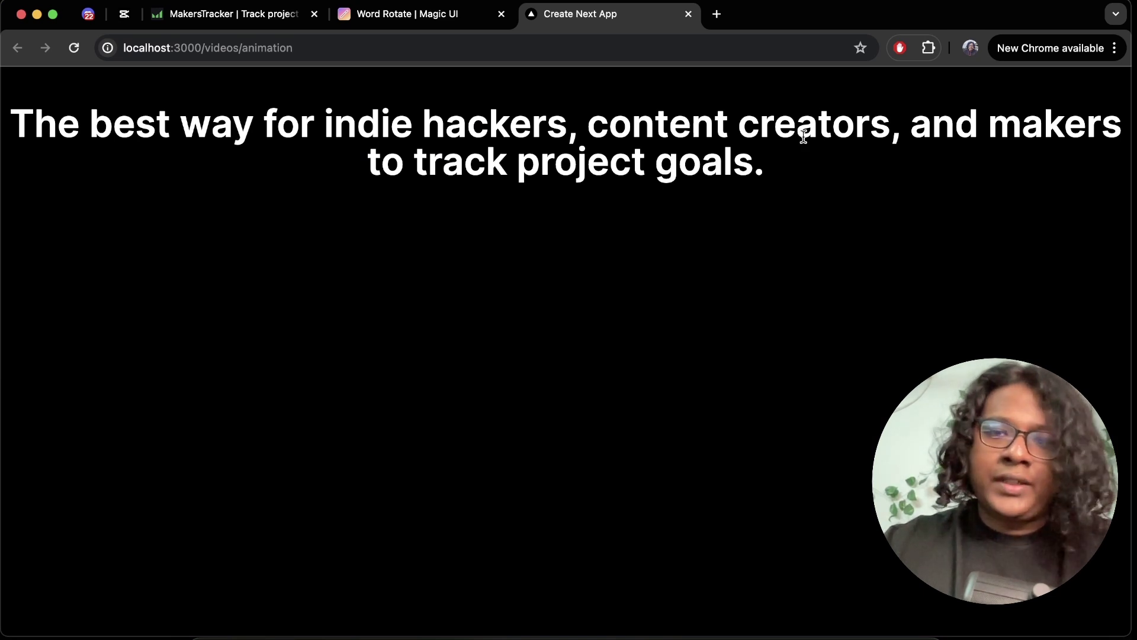
Step: Compare the localhost headline with MakersTracker's, highlighting 'indie hackers, content creators, and makers'
drag(378, 169, 695, 208)
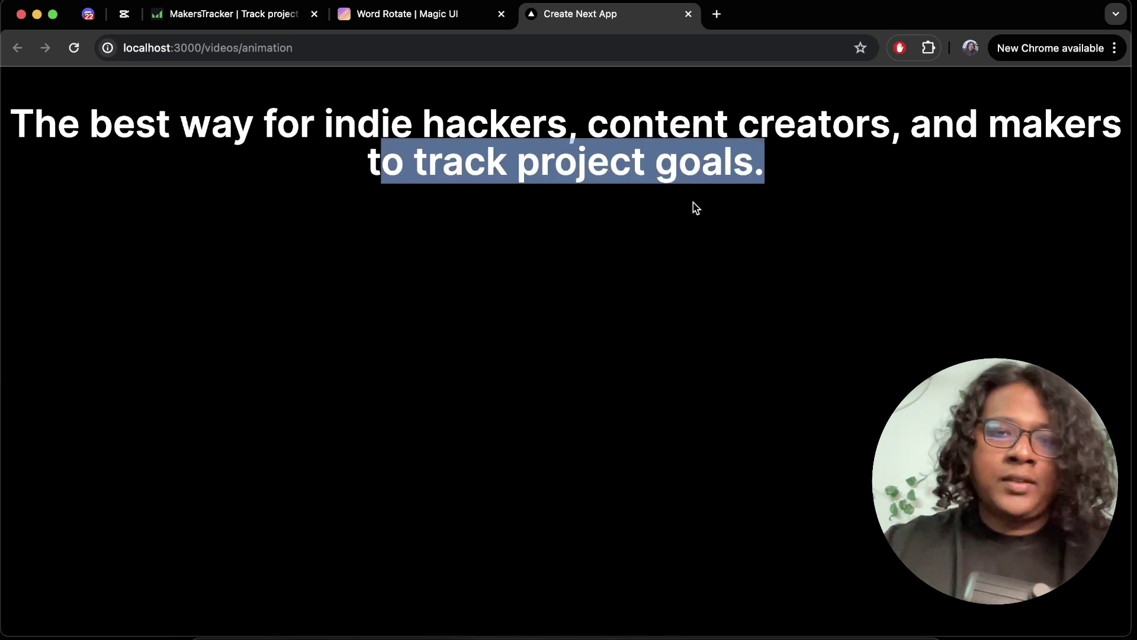
click(277, 21)
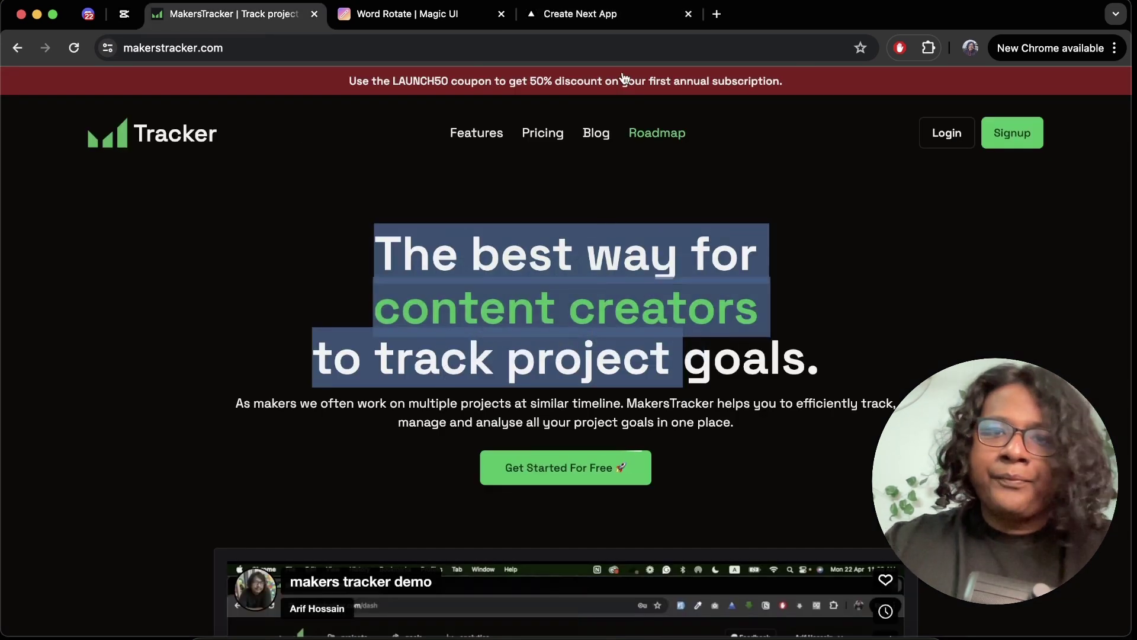
click(609, 18)
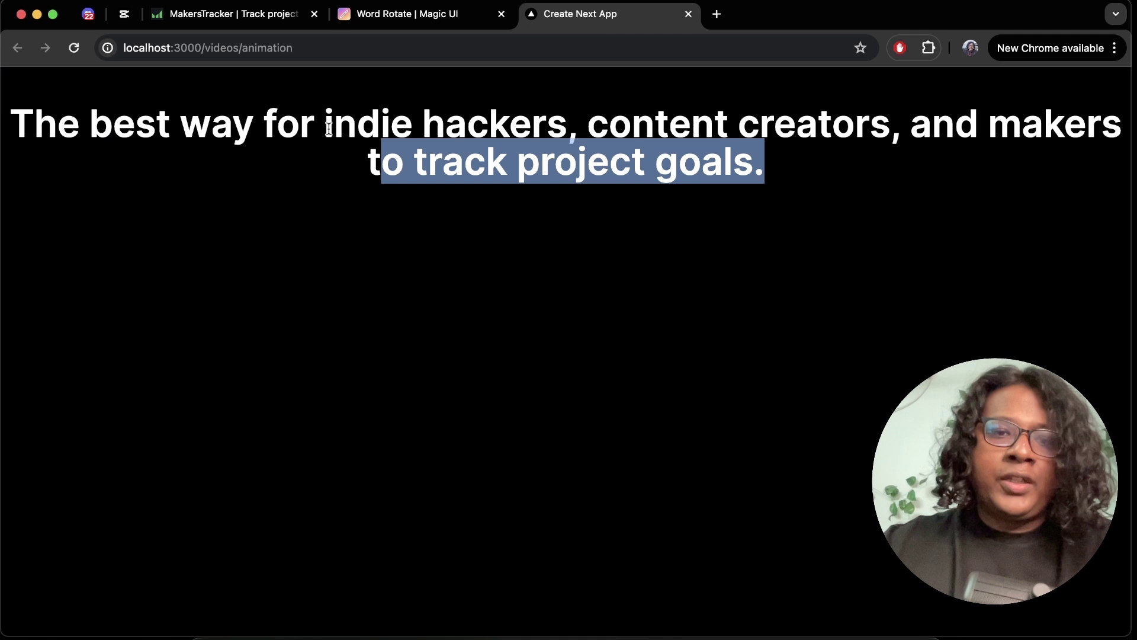
drag(328, 128, 598, 125)
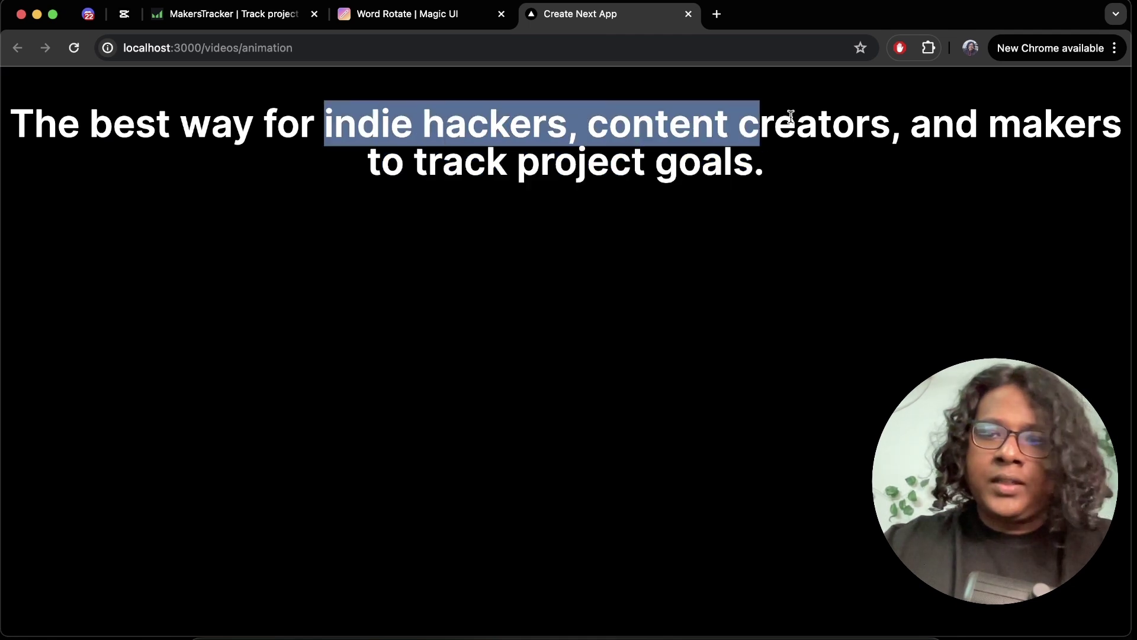
drag(790, 117, 1107, 133)
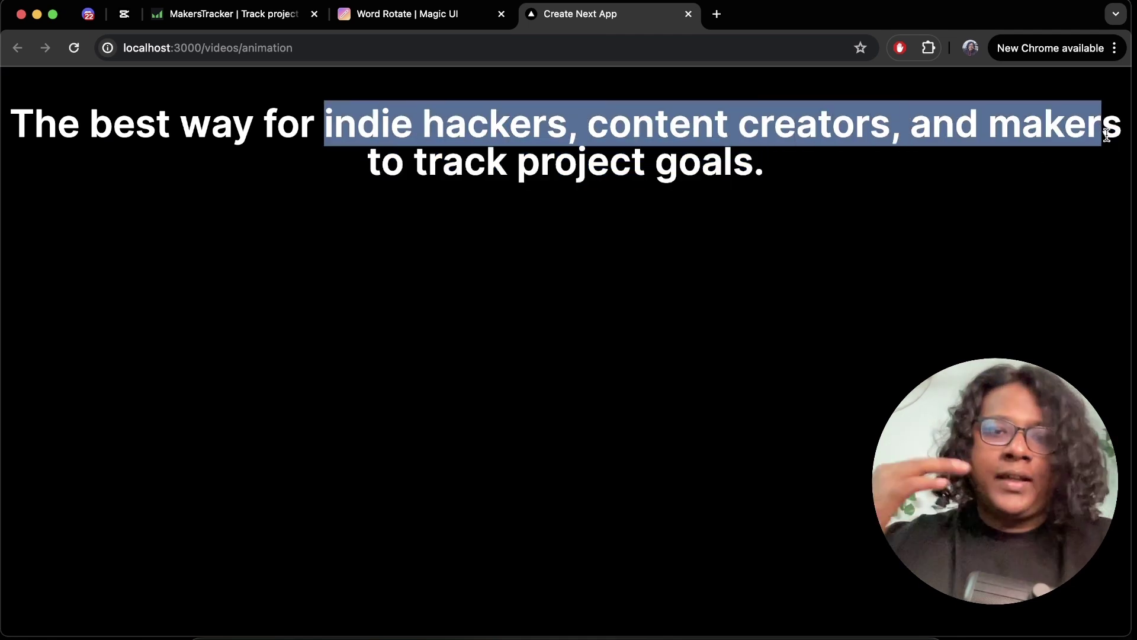
key(super+Tab)
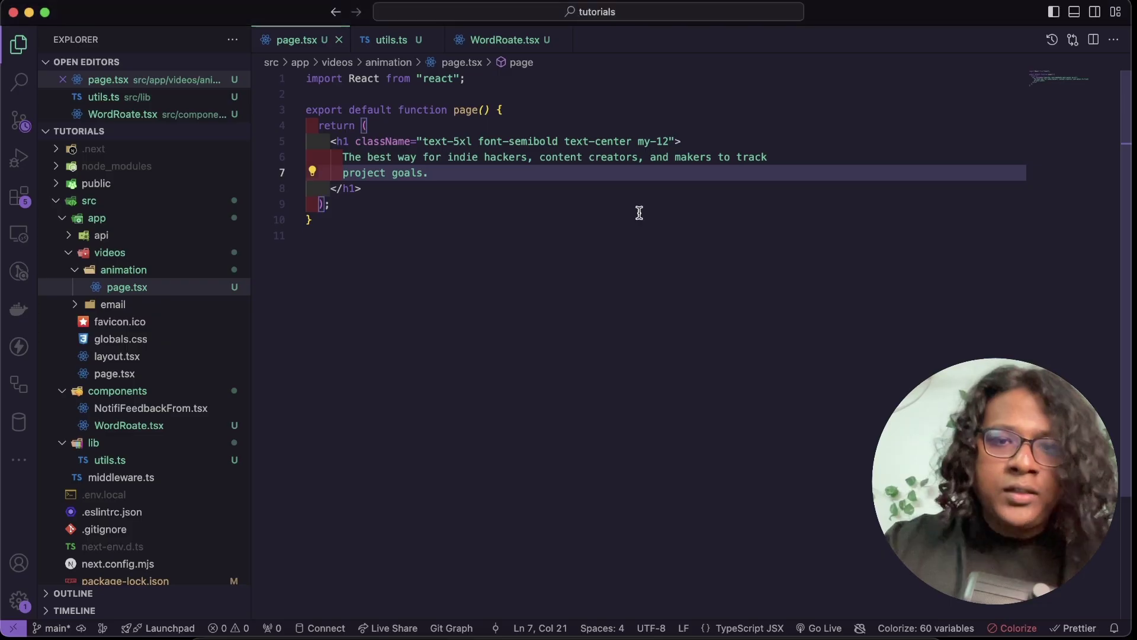
Step: Cut the three audience phrases from the headline into a const words list and save
click(639, 212)
click(516, 90)
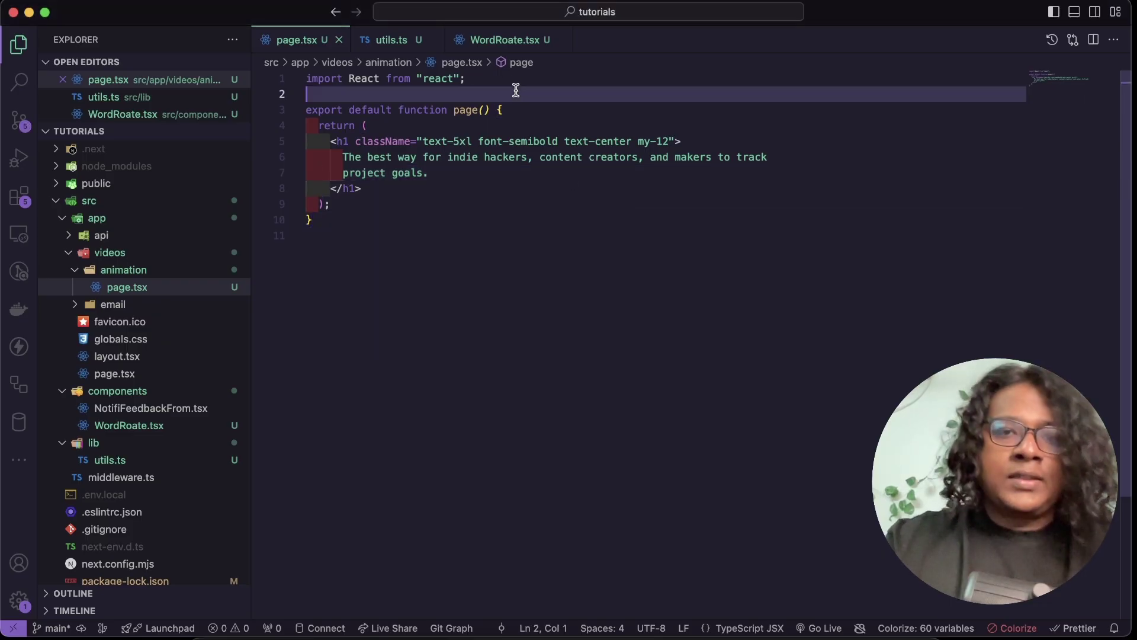
key(Return)
key(Up)
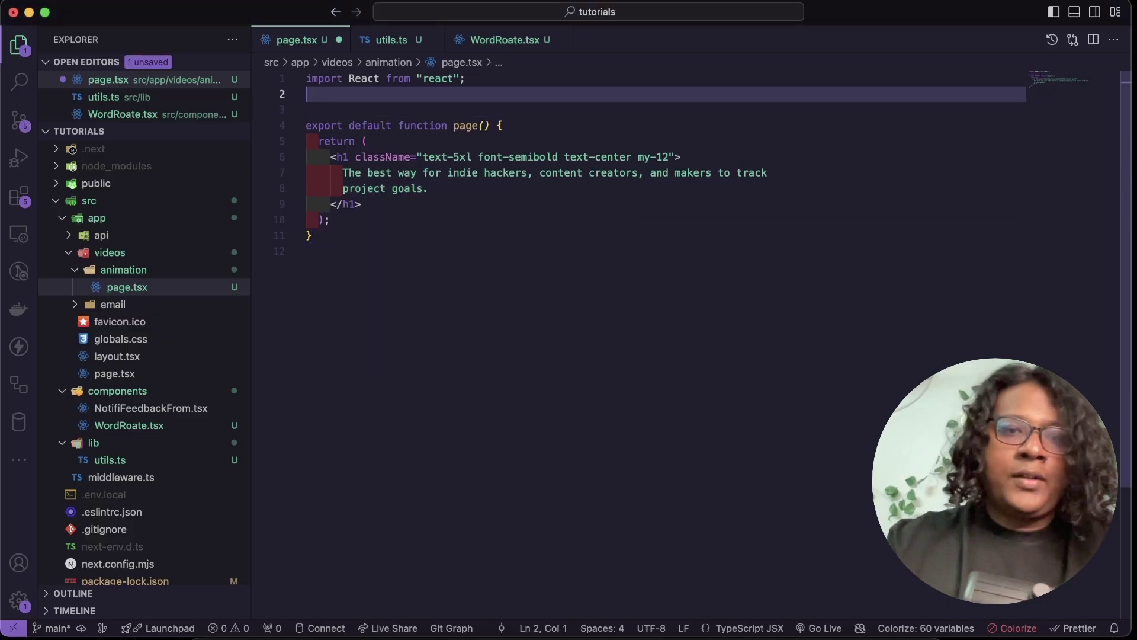
key(Return)
text(const word)
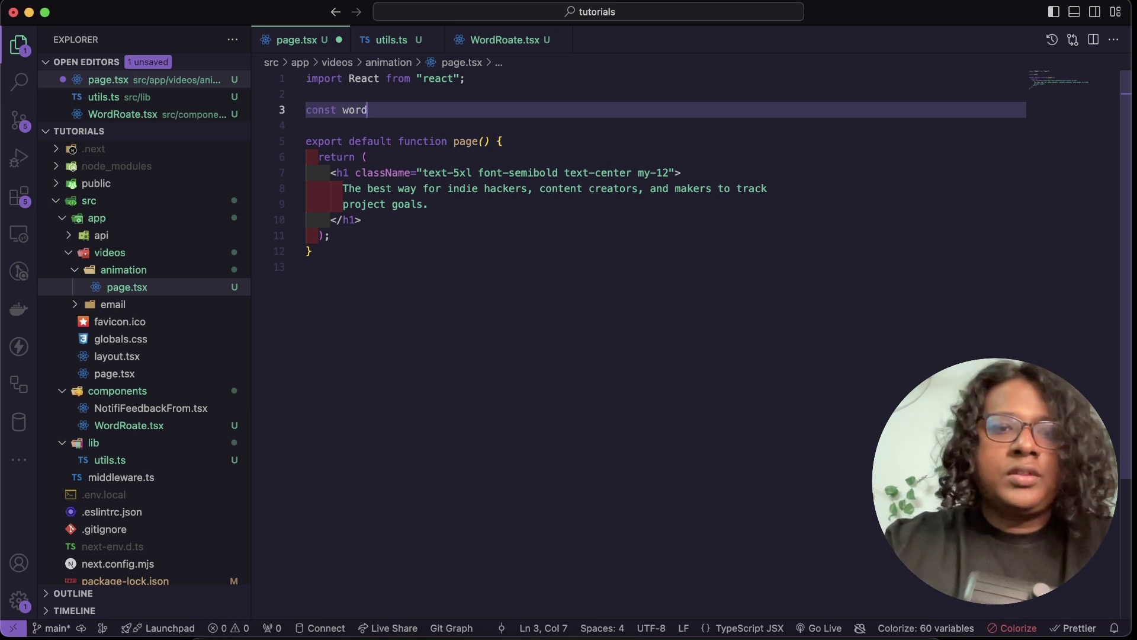
text(s)
drag(713, 189, 423, 188)
key(super+x)
click(374, 110)
text(= [)
key(super+v)
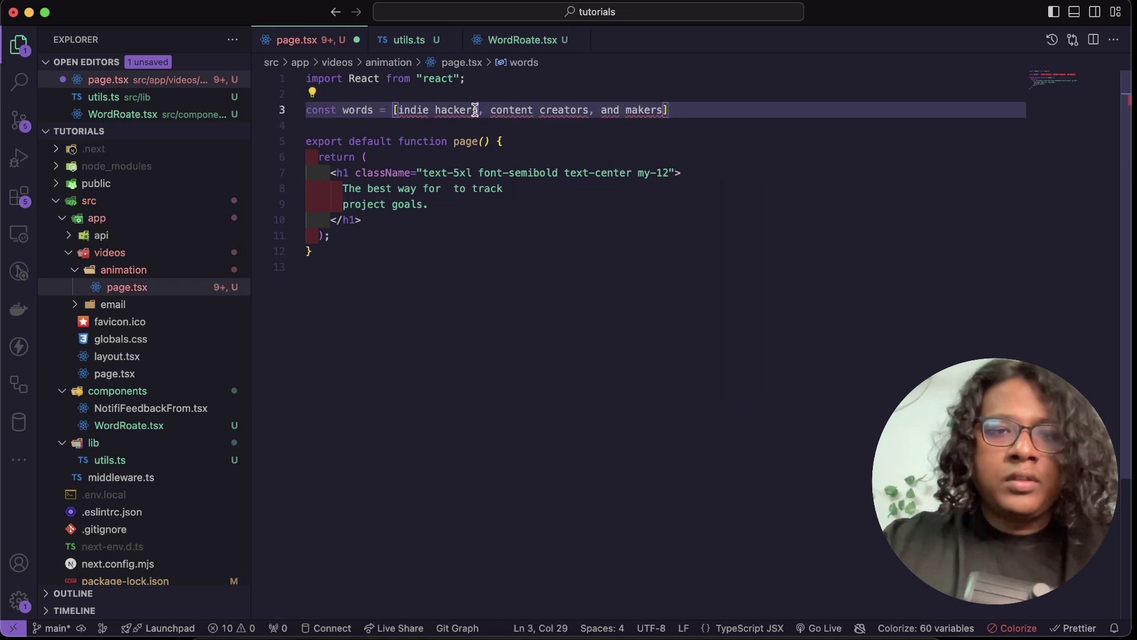
text("""")
drag(626, 110, 689, 110)
text("makers")
key(super+s)
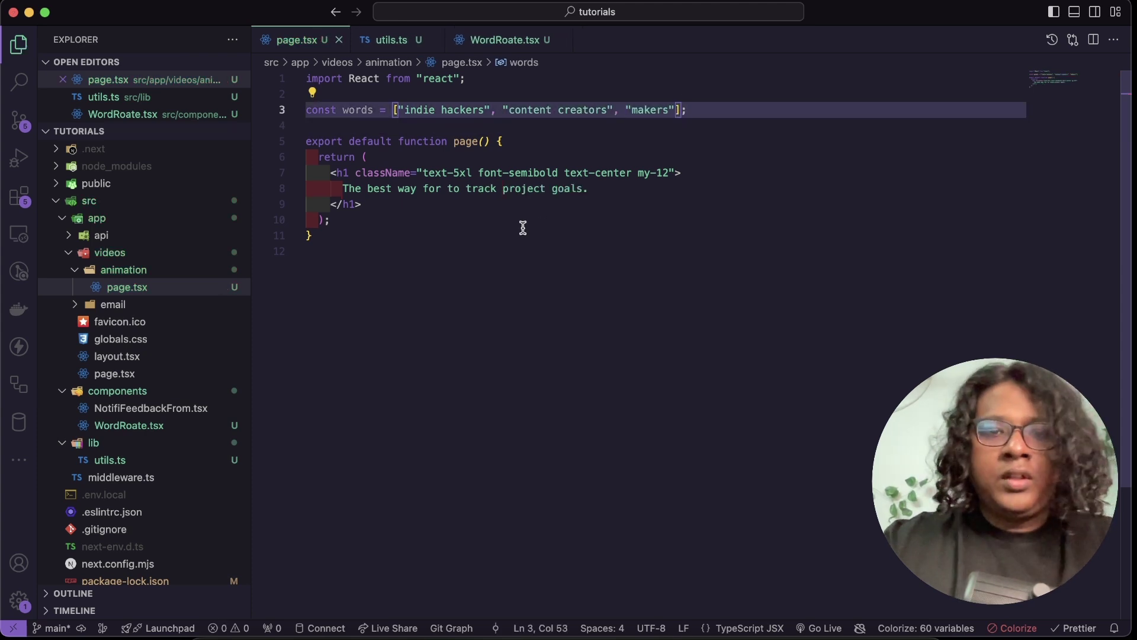
Step: Insert an auto-imported <WordRotate words={words} /> into the h1, save, and switch to Chrome
click(502, 189)
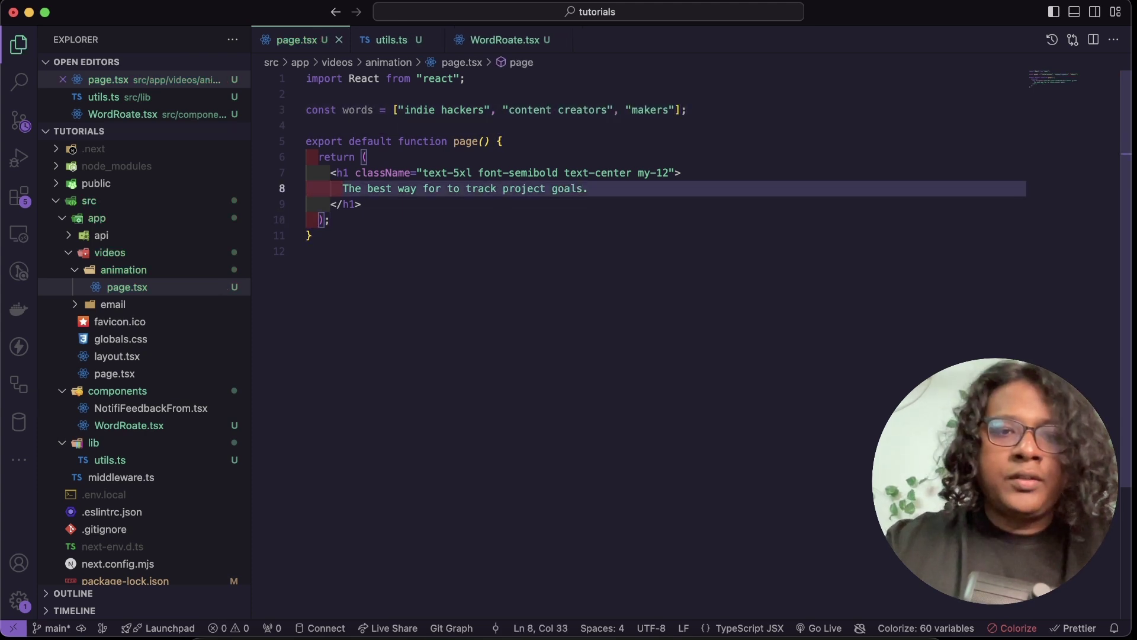
key(Return)
key(Return)
key(Up)
key(Return)
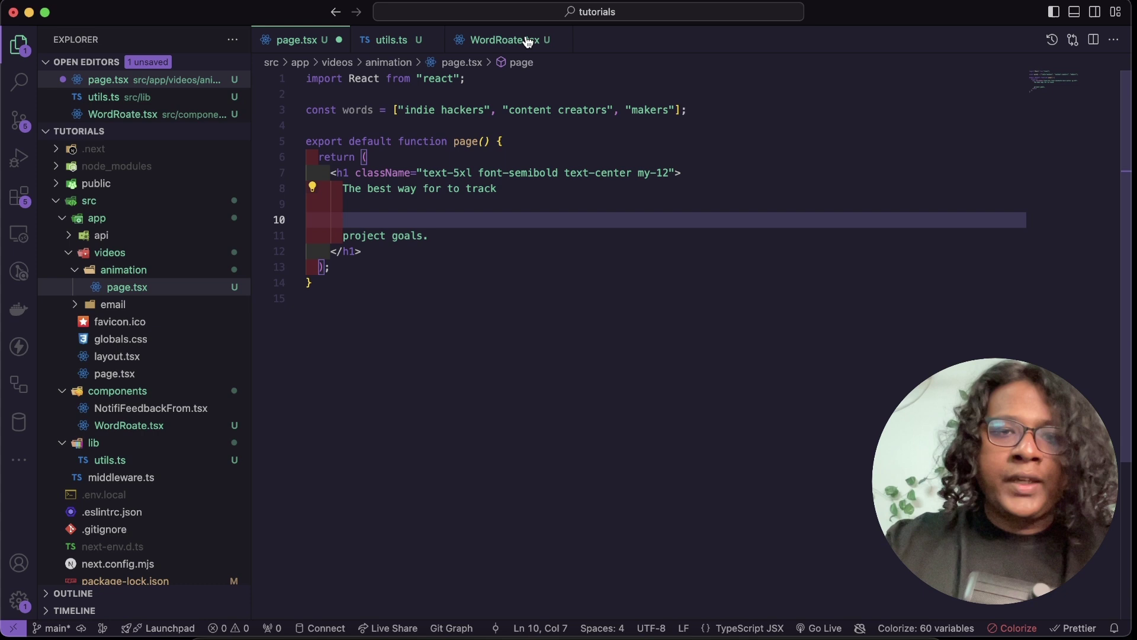
mouse_move(503, 39)
key(ctrl+Tab)
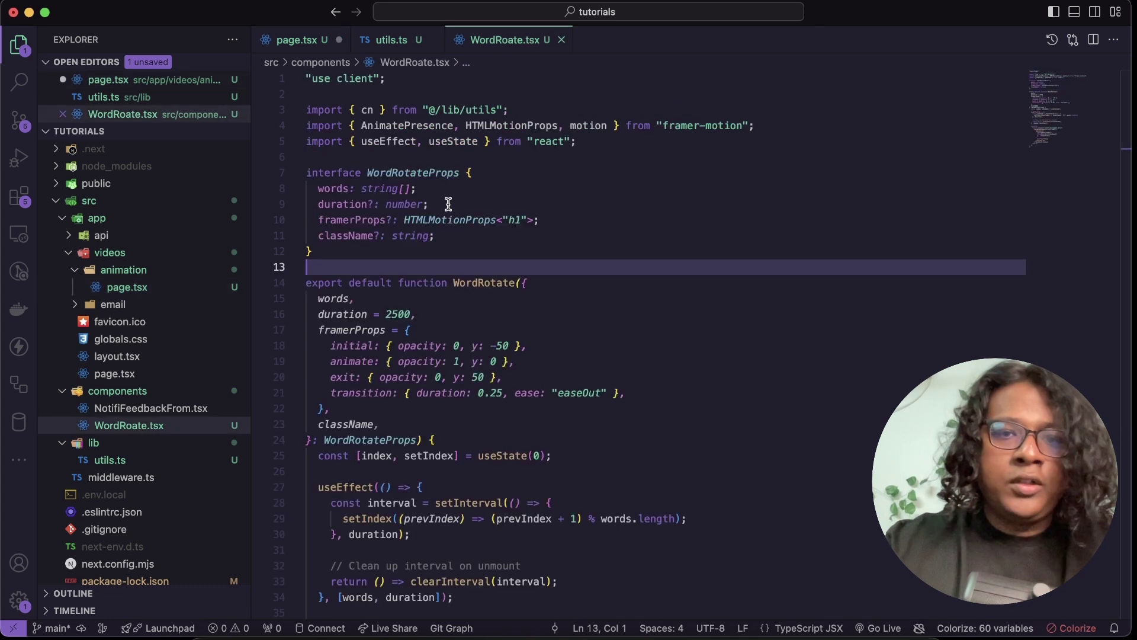
key(ctrl+Tab)
text(<)
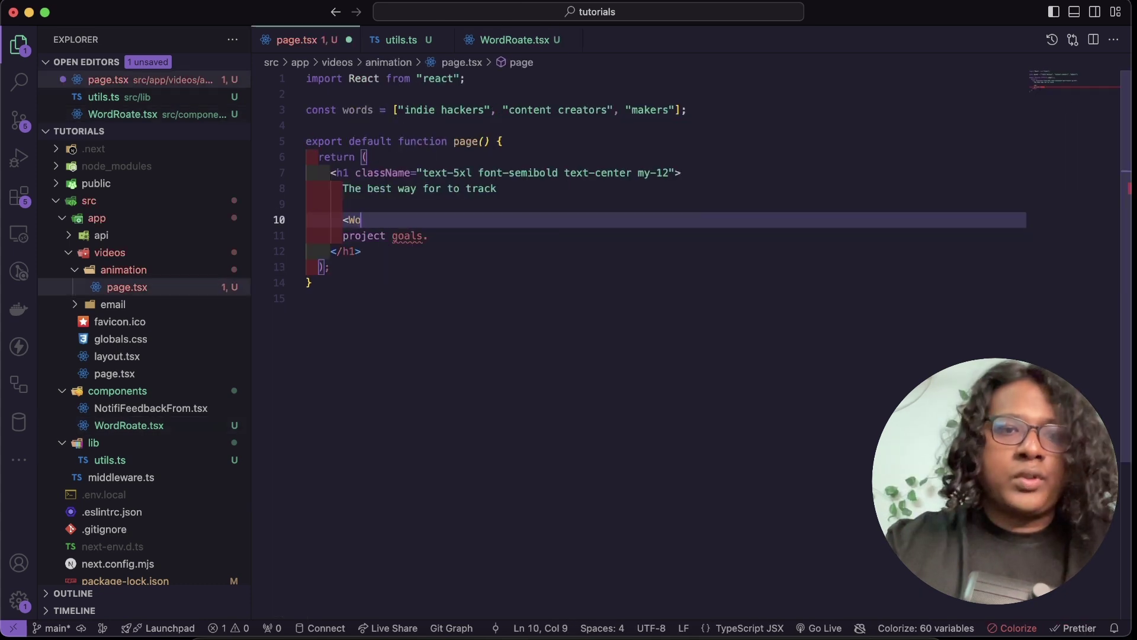
text(WordRo)
key(Return)
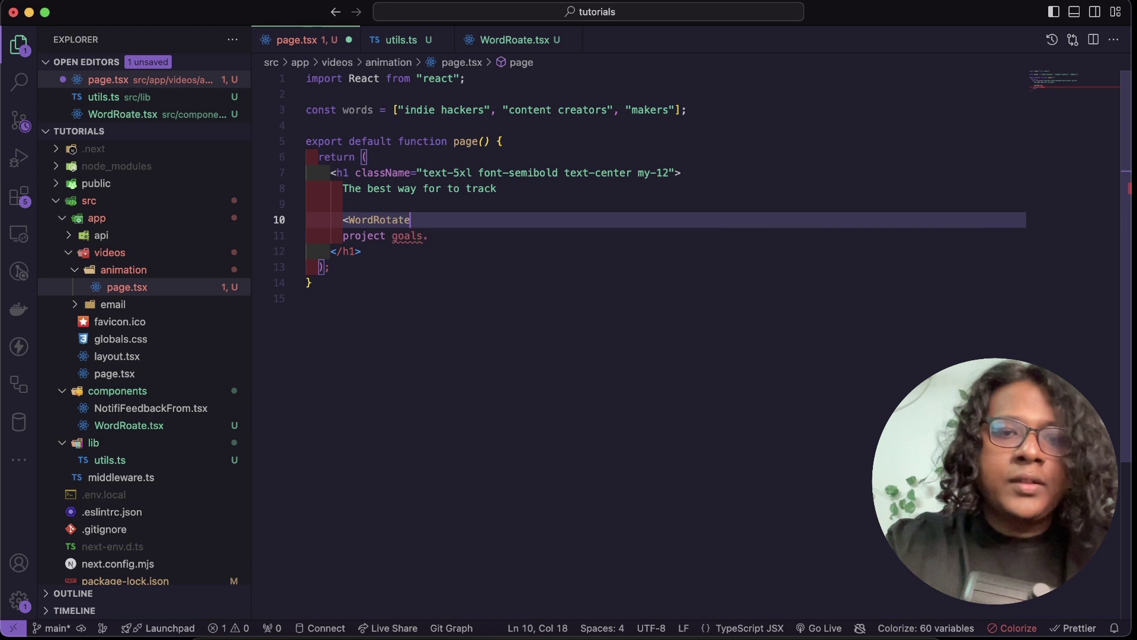
key(Left)
key(Left)
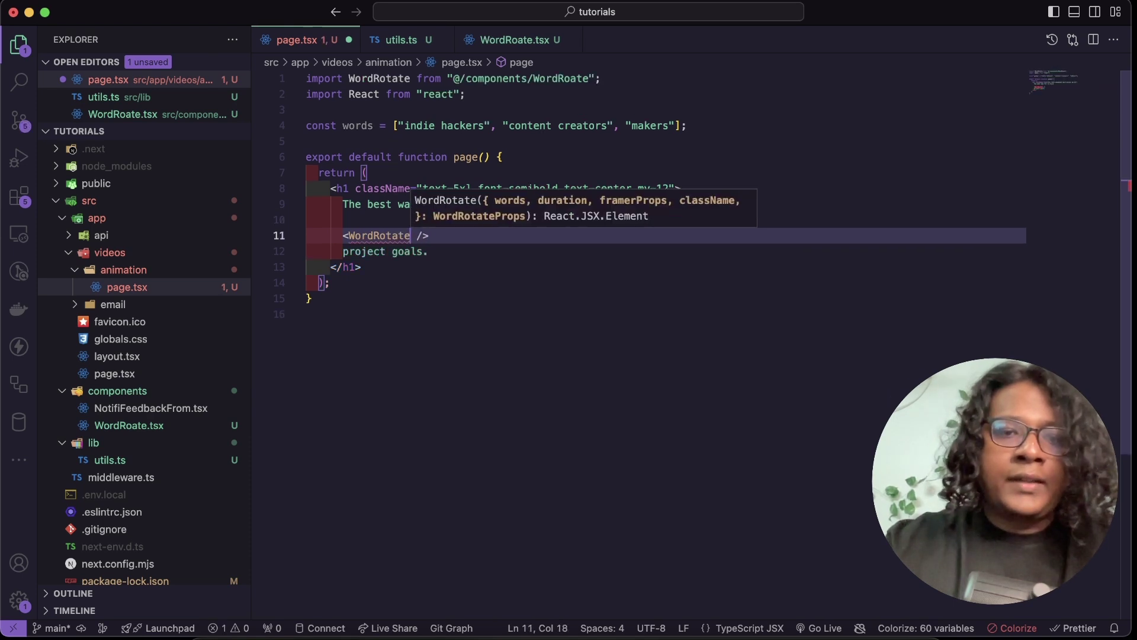
text(word)
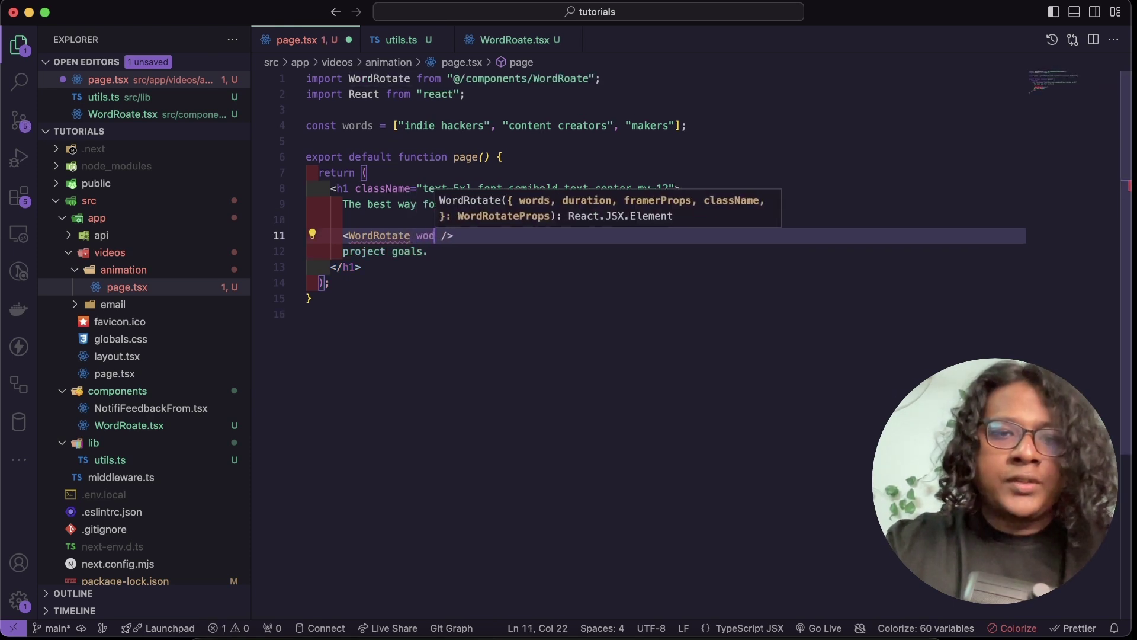
text(s={wo)
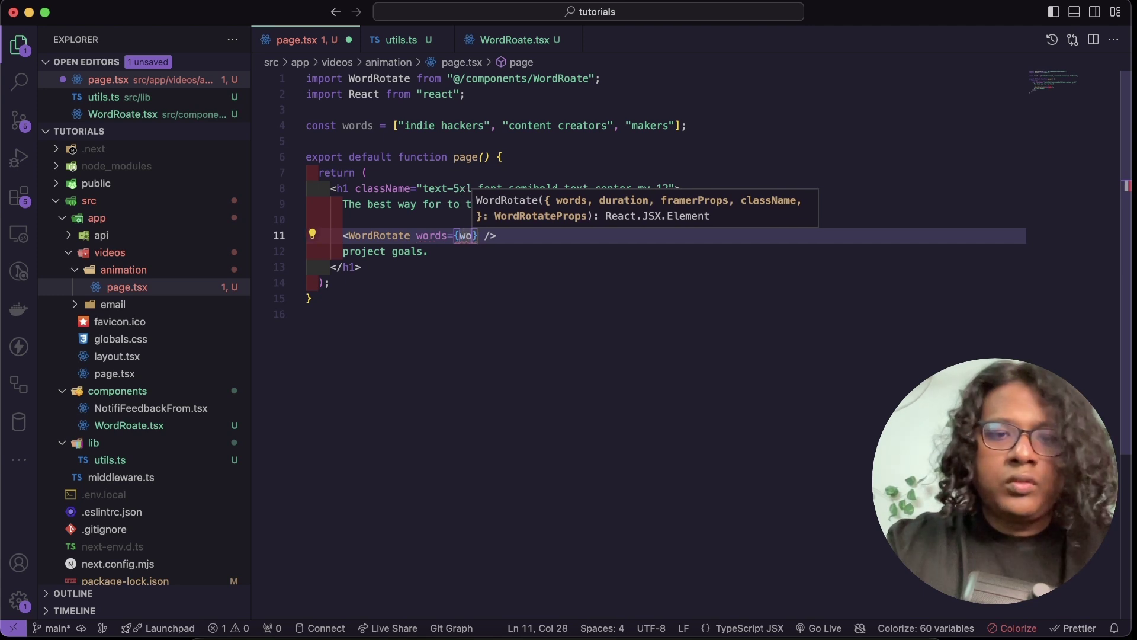
text(rds)
key(Escape)
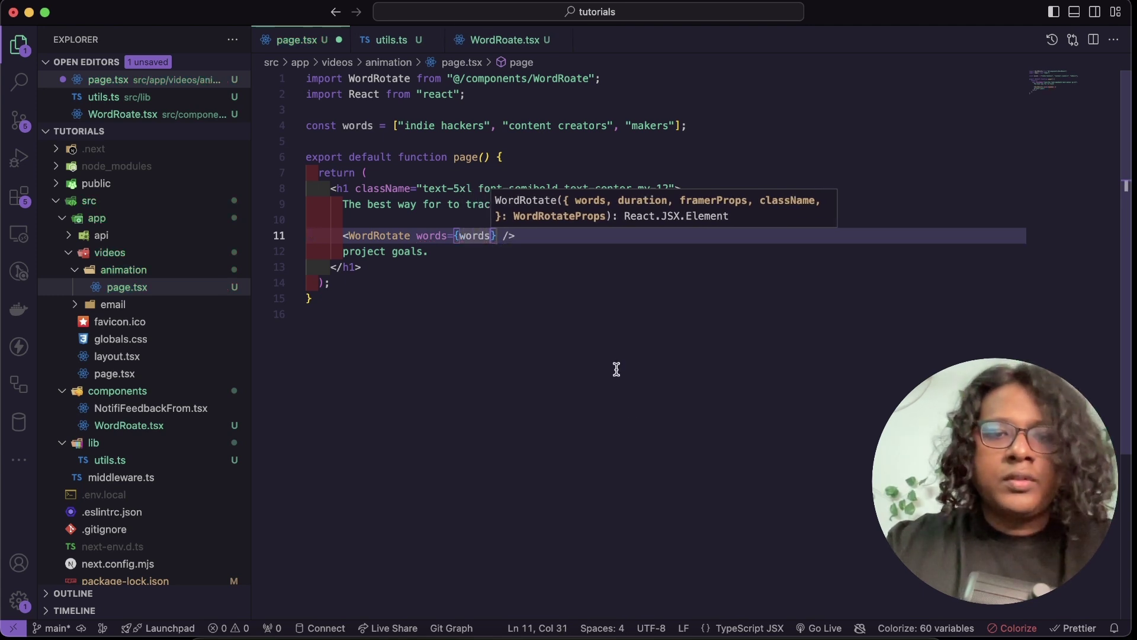
click(611, 355)
key(super+s)
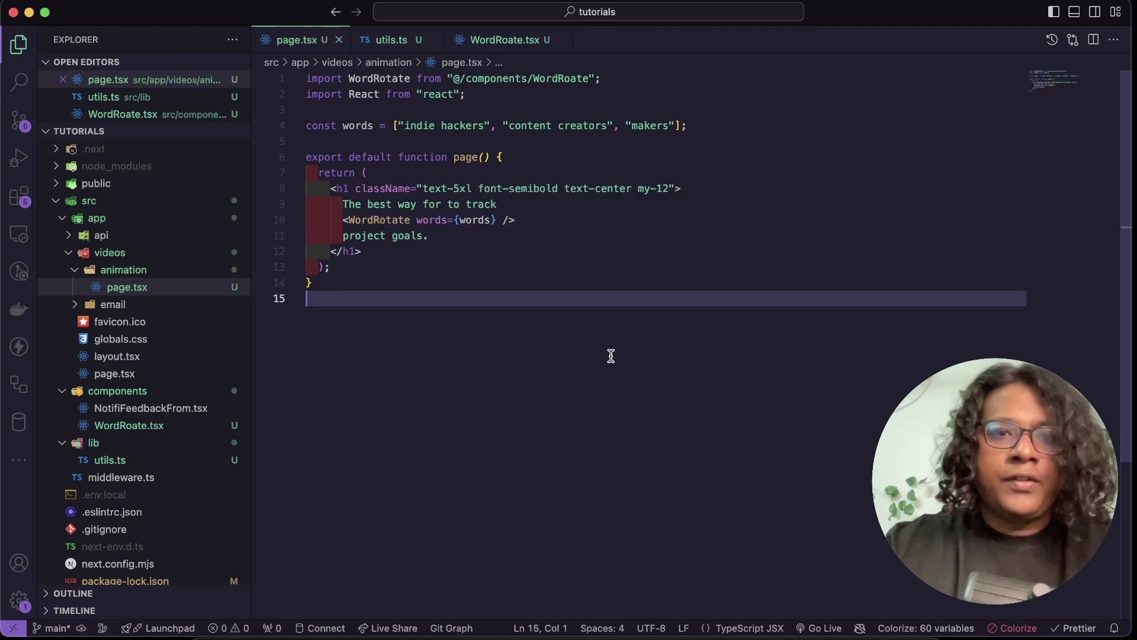
key(super+Tab)
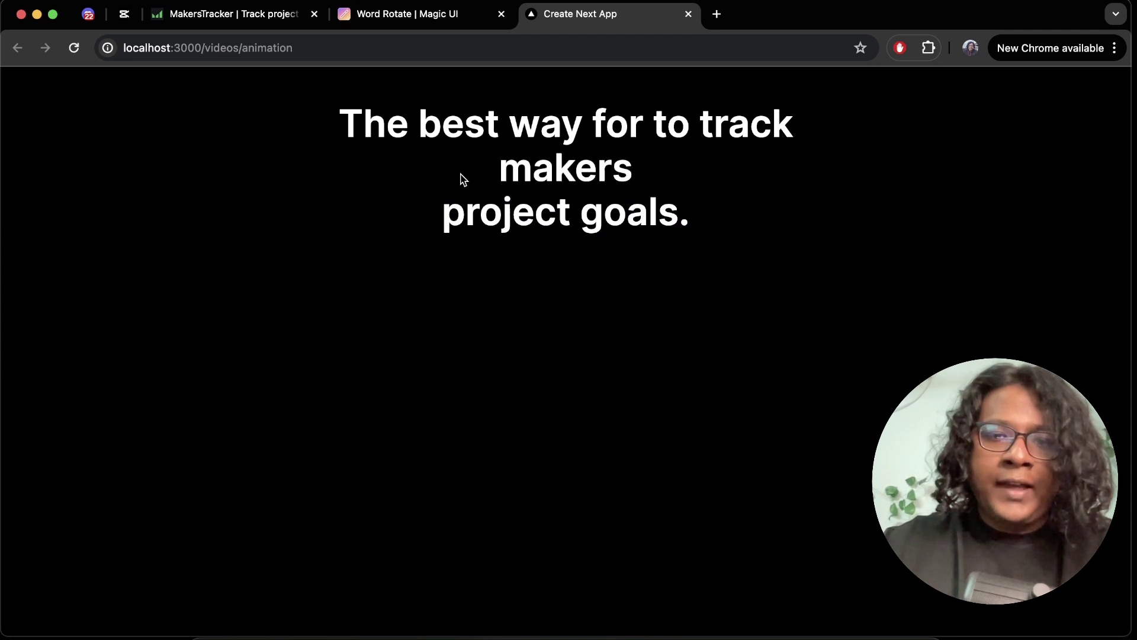
Step: Watch the headline's rotating word change from 'makers' to 'content creators', then return to VS Code
drag(498, 166, 618, 160)
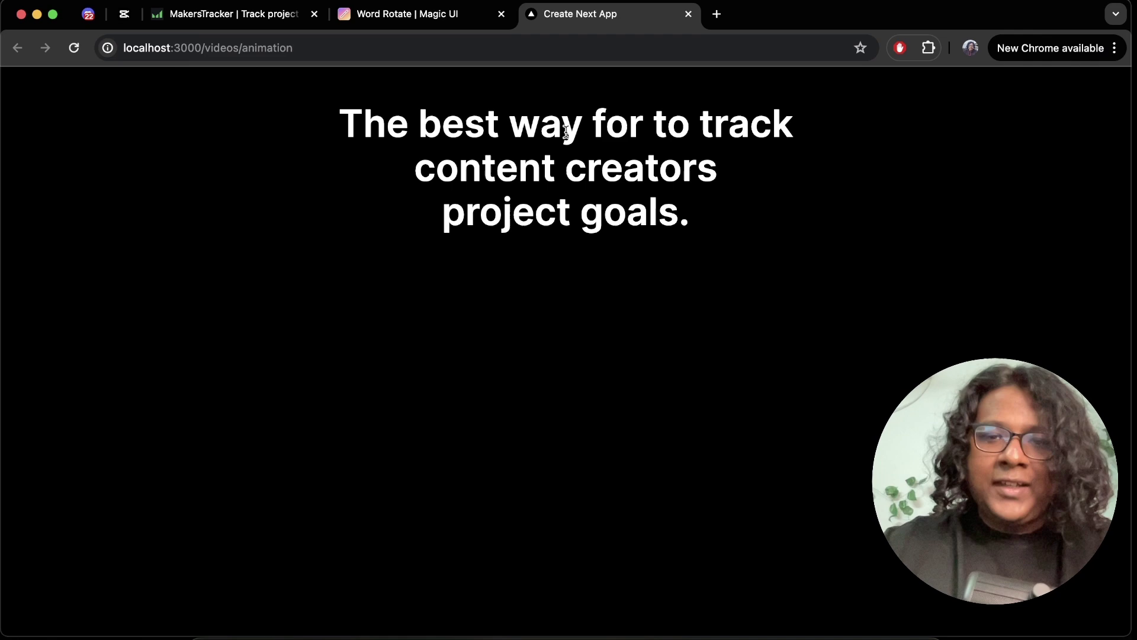
drag(581, 125, 757, 169)
key(super+Tab)
key(super+Tab)
key(Tab)
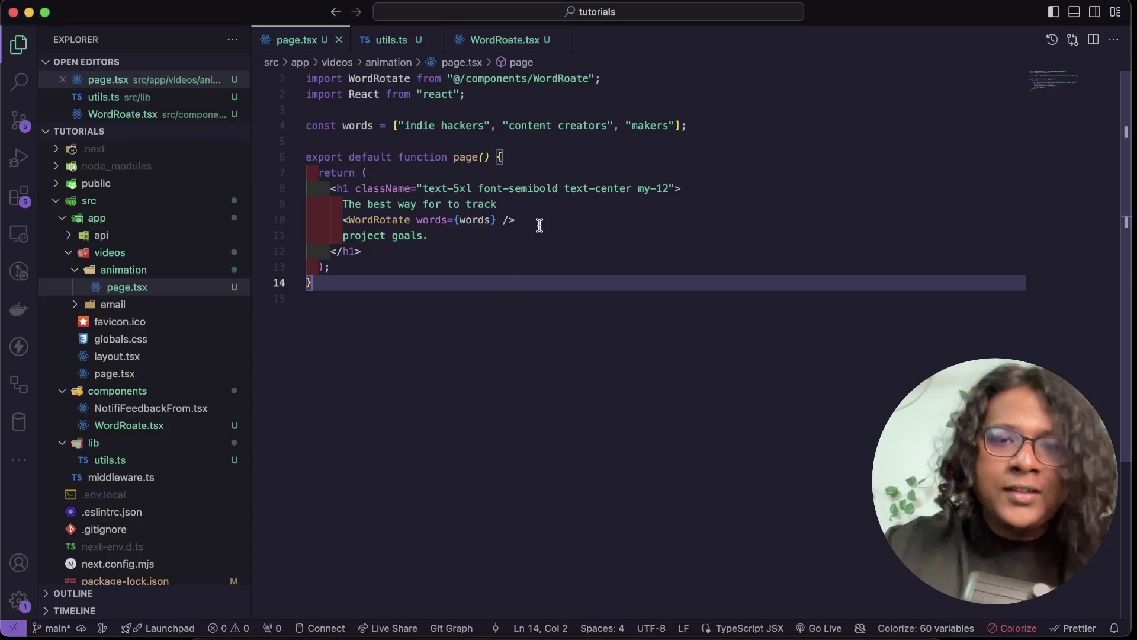
Step: Move 'to track' from line 9 onto a new line after <WordRotate /> and save
click(498, 204)
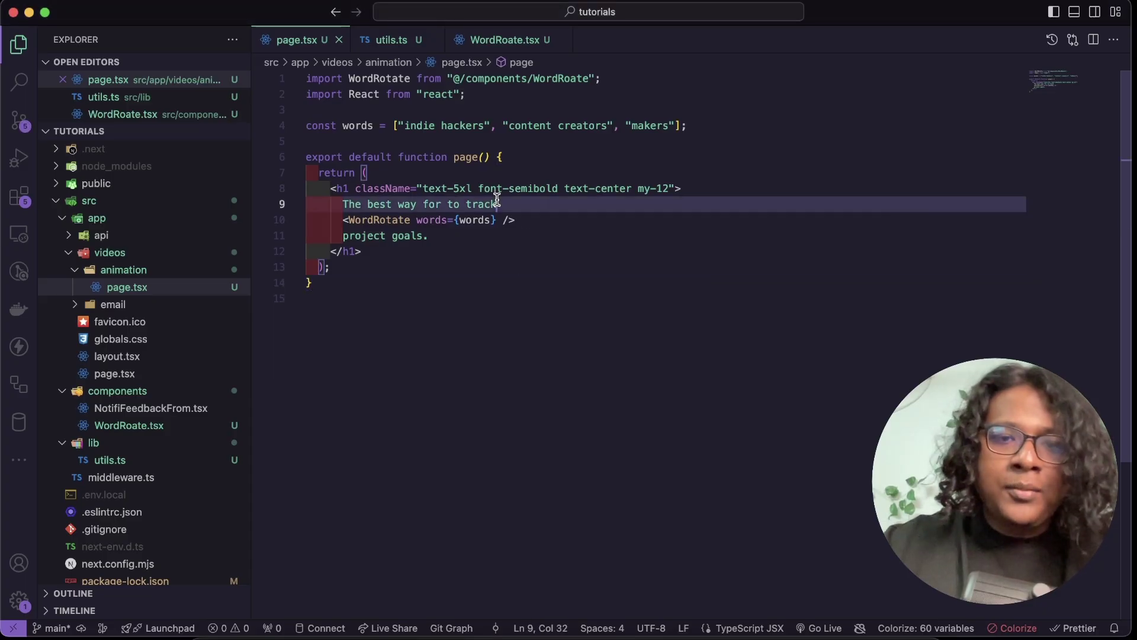
drag(447, 204, 500, 203)
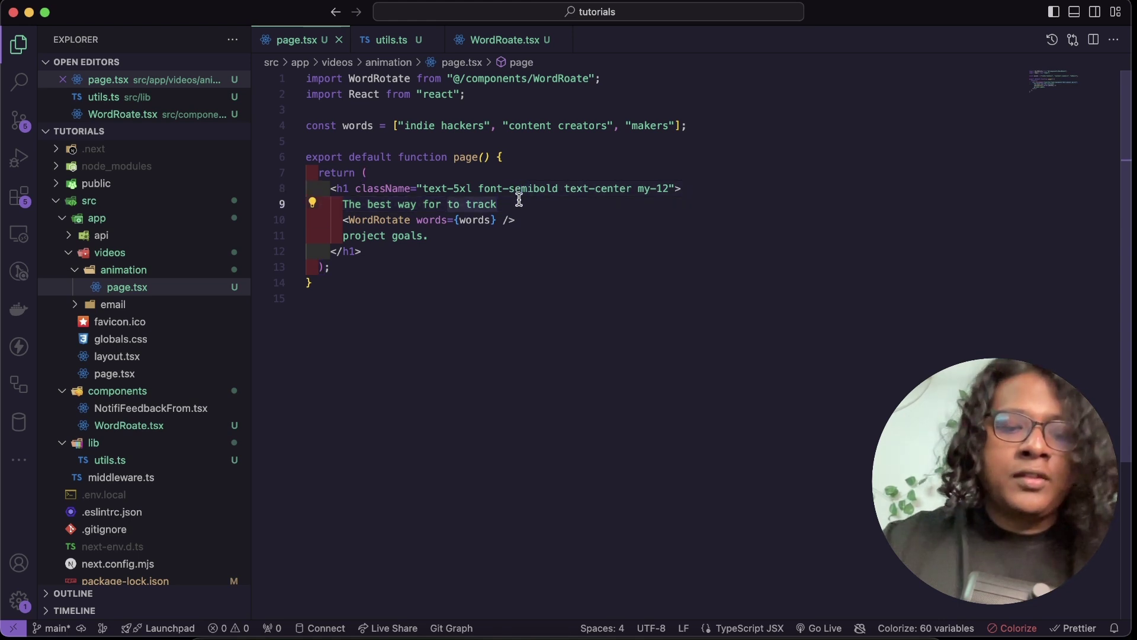
key(BackSpace)
click(530, 219)
key(Return)
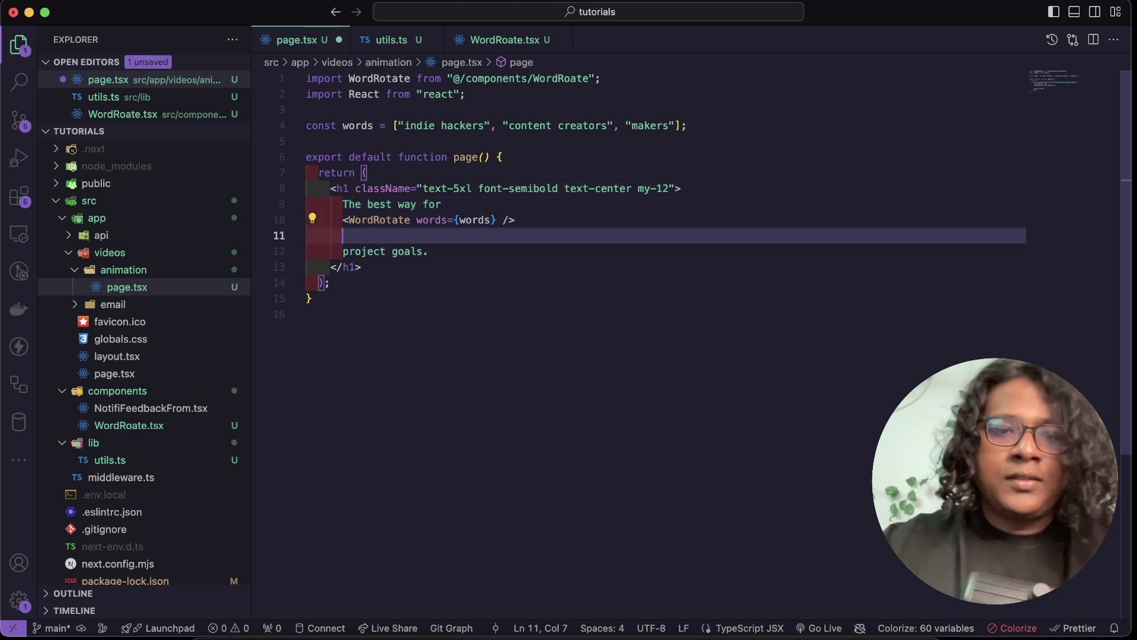
text(to track)
key(super+s)
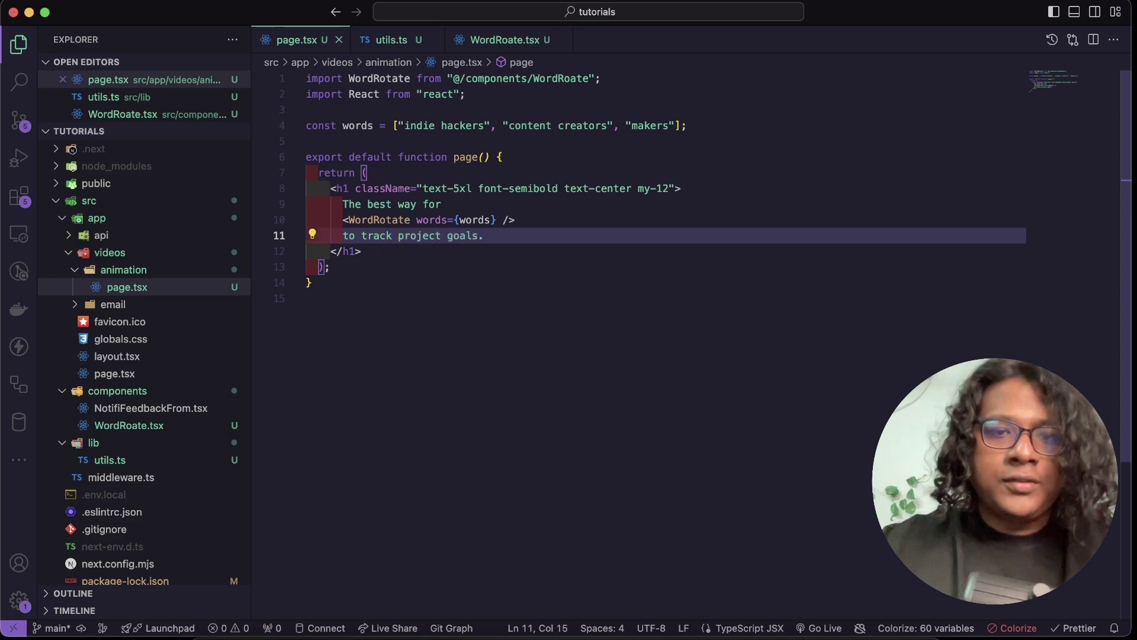
key(super+Tab)
key(super+Tab)
key(super+Tab)
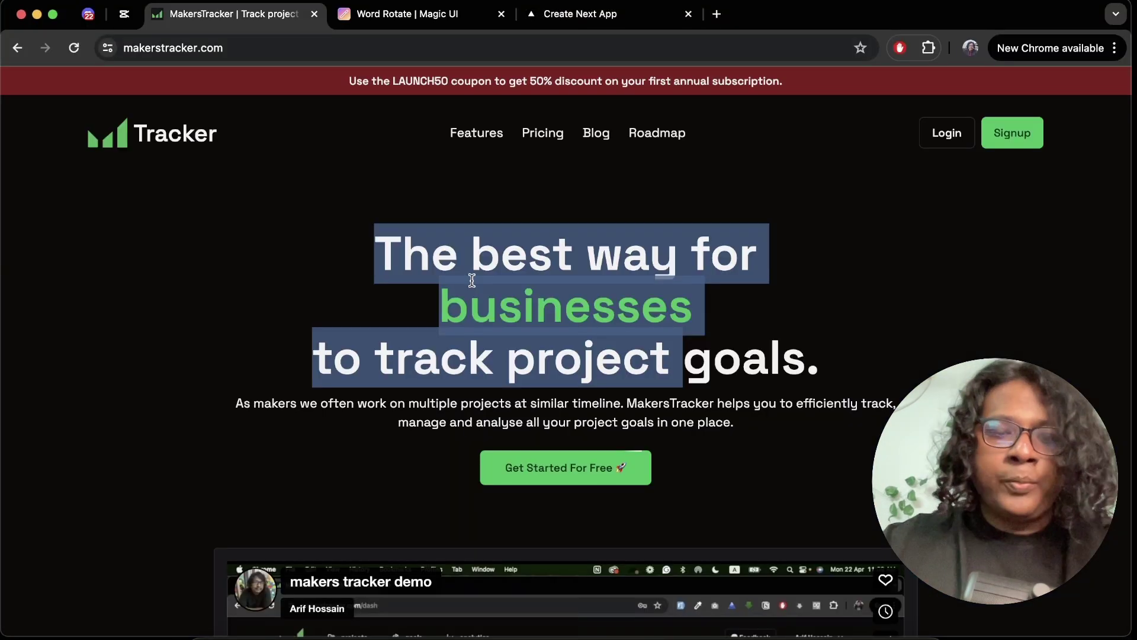
key(super+Tab)
key(super+Tab)
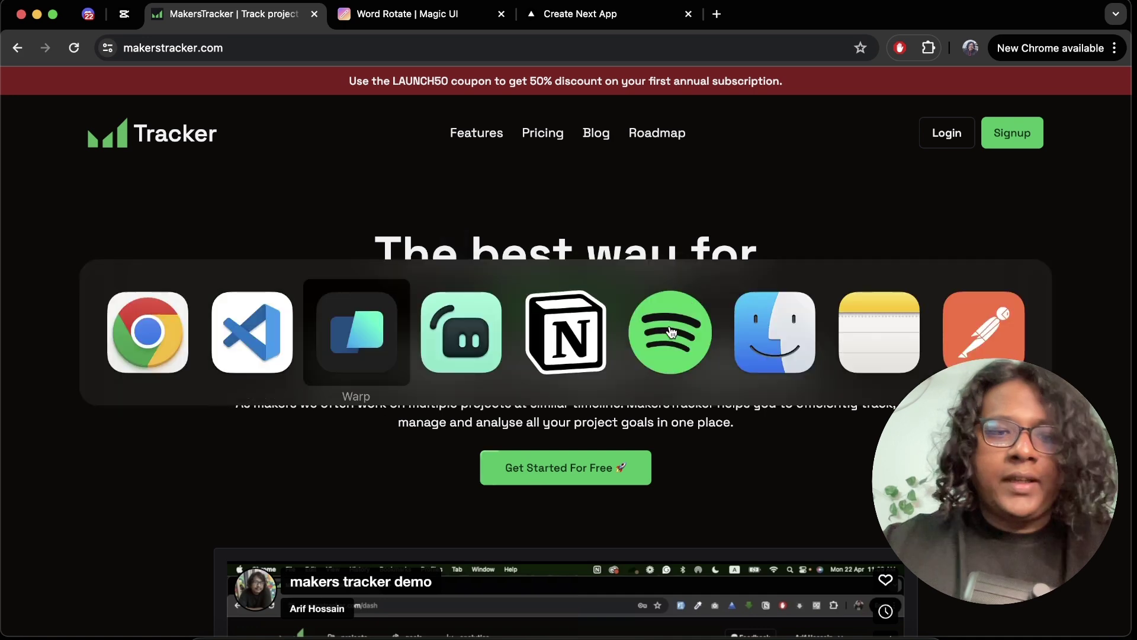
key(super+shift+Tab)
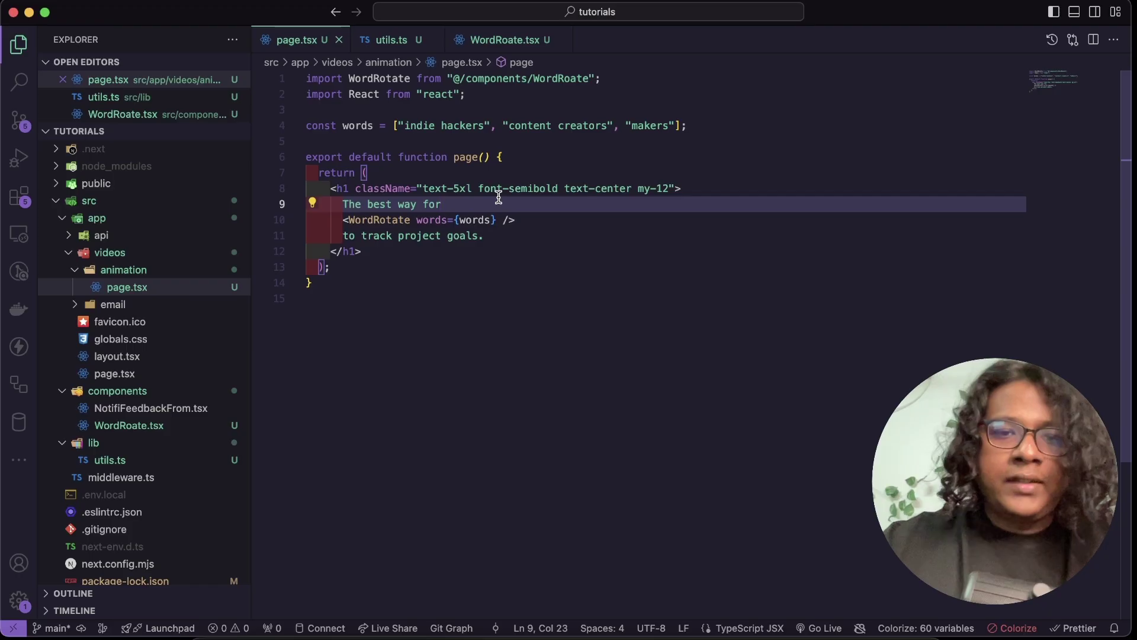
Step: Add an empty green span after 'The best way for' using the span.text-green-600 abbreviation
key(Return)
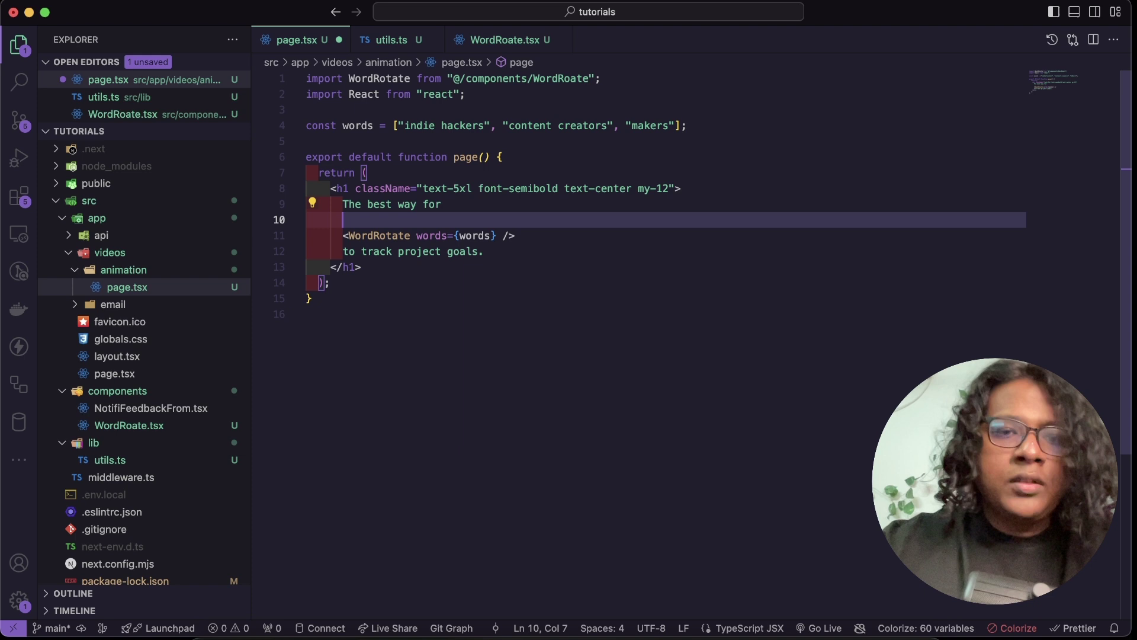
text(span.t)
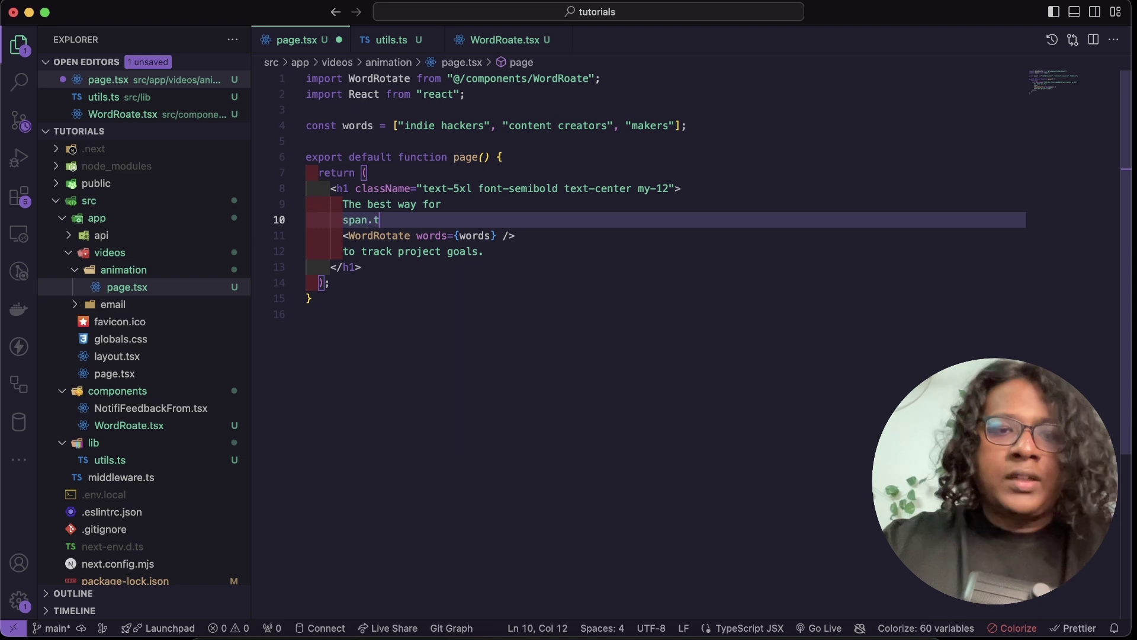
text(ext-green)
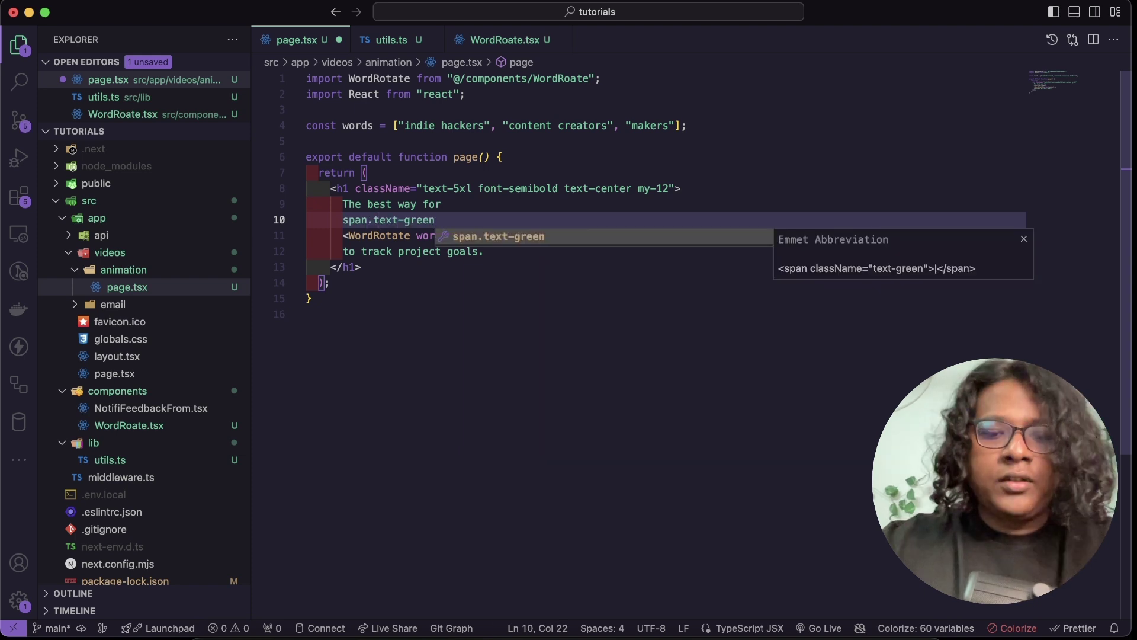
text(-600)
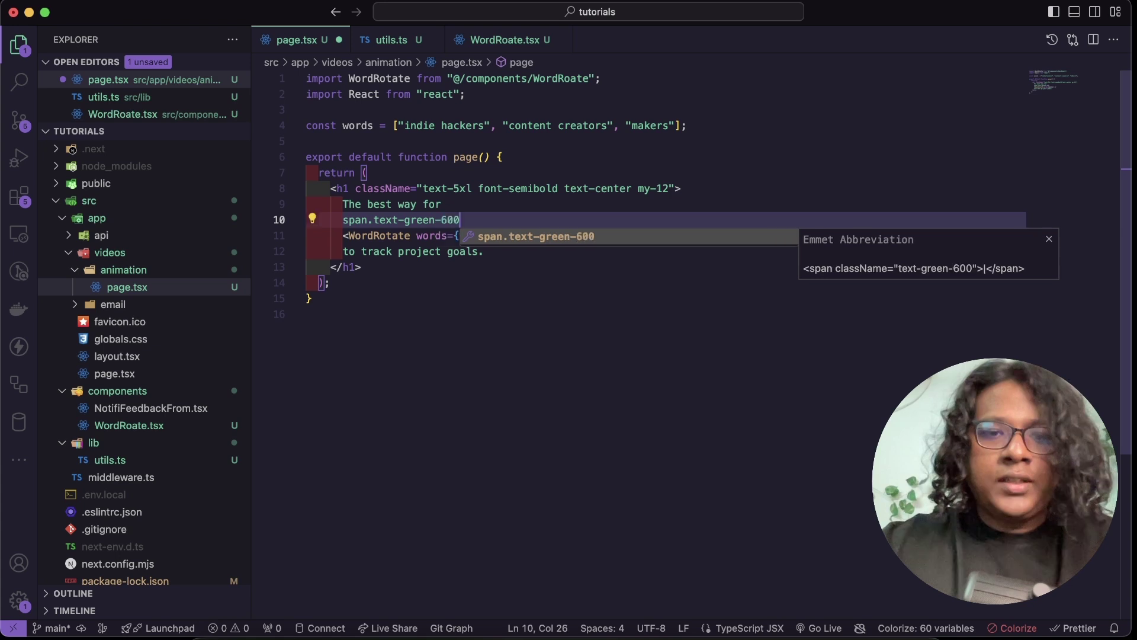
key(Tab)
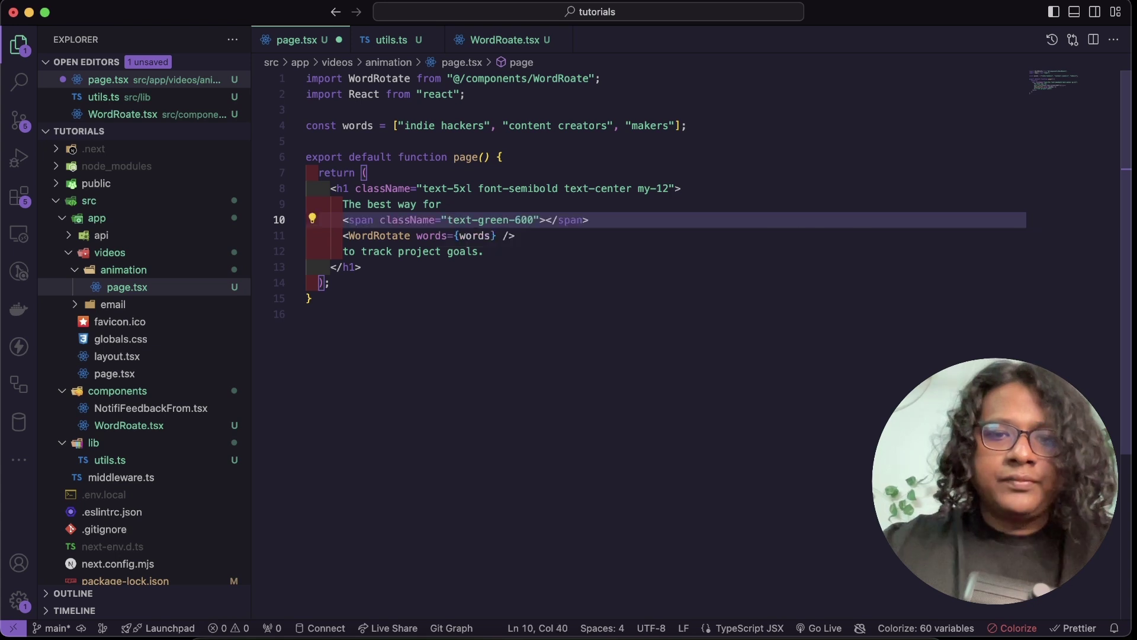
key(Return)
click(355, 267)
Step: Move <WordRotate /> inside the text-green-600 span, remove the blank line, and save page.tsx
key(alt+Up)
key(Up)
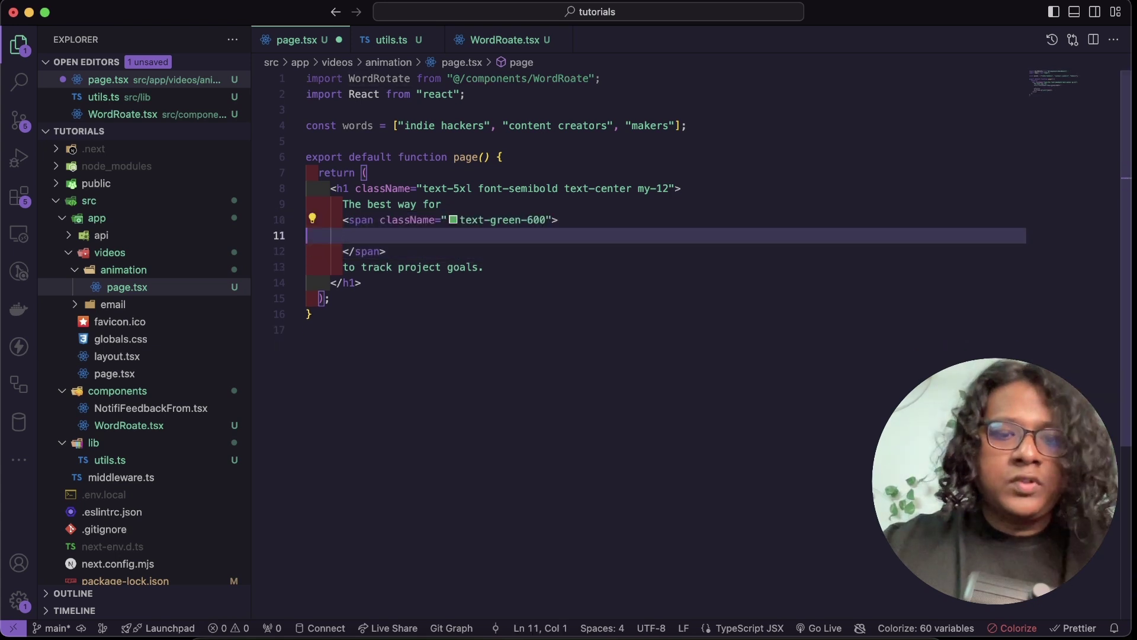
key(alt+Down)
key(BackSpace)
text(<WordRotate words={words} />)
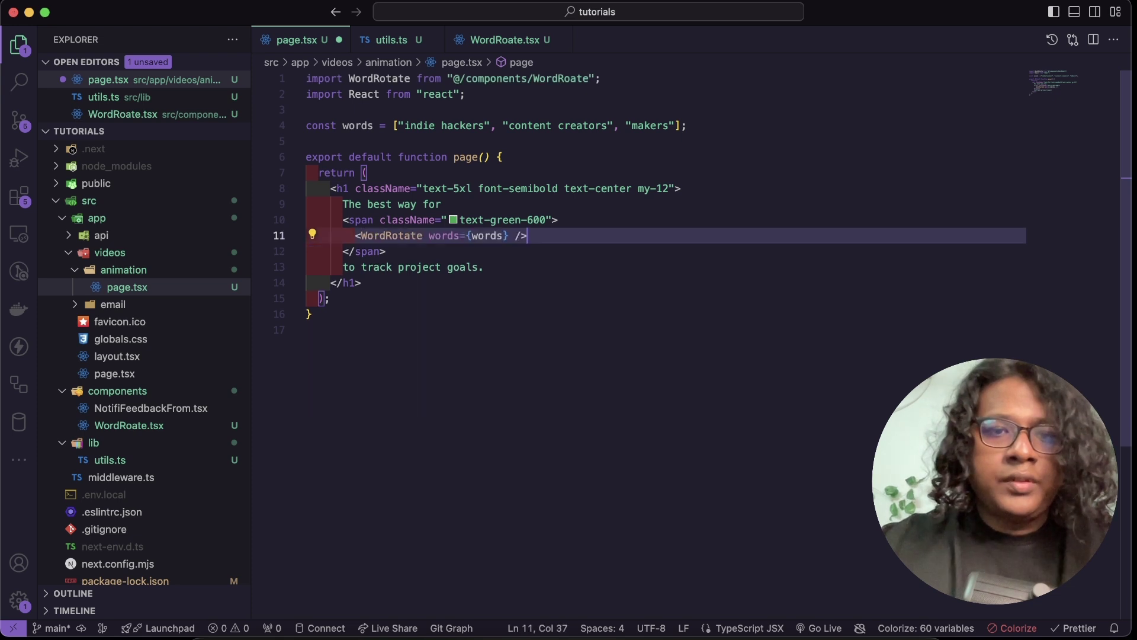
key(super+s)
key(super+Tab)
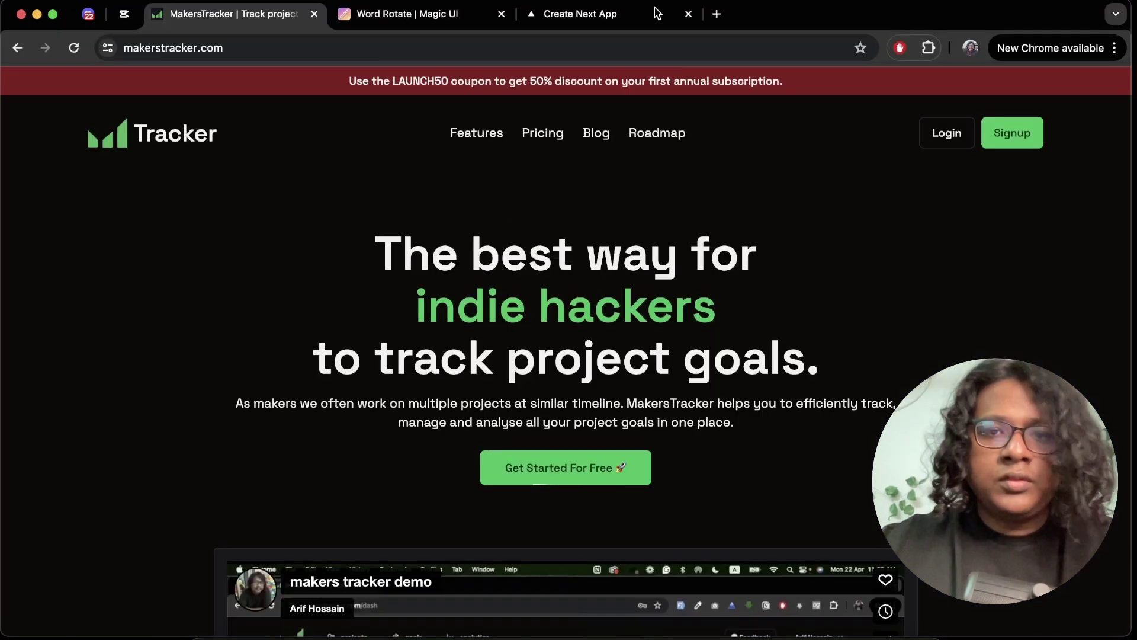
click(590, 15)
click(397, 300)
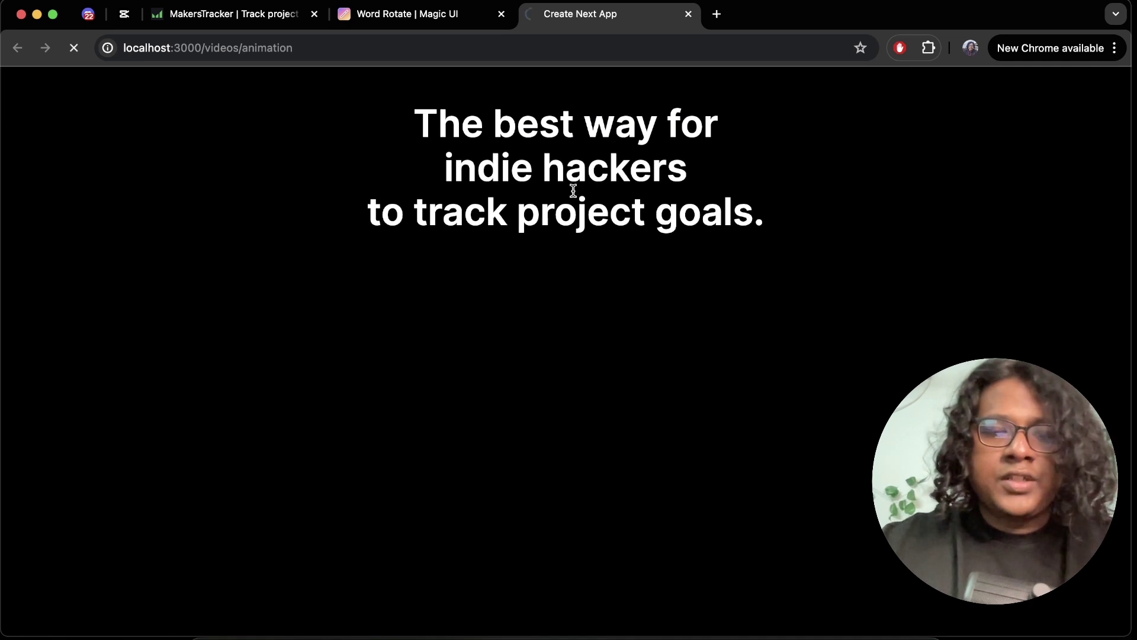
drag(435, 123, 637, 162)
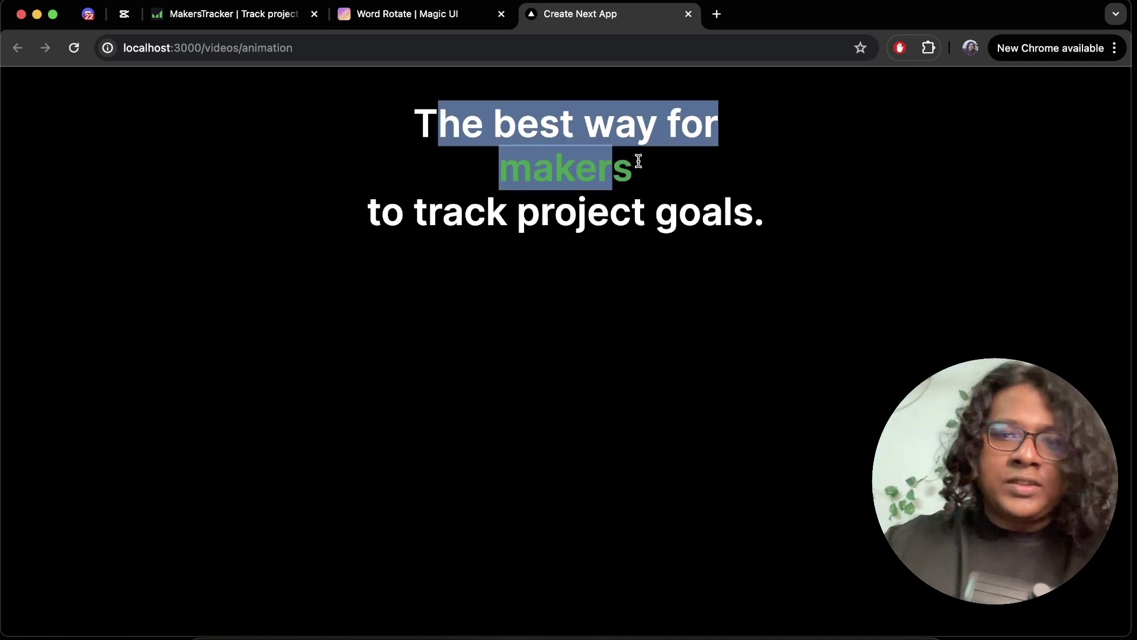
click(255, 25)
key(ctrl+shift+Tab)
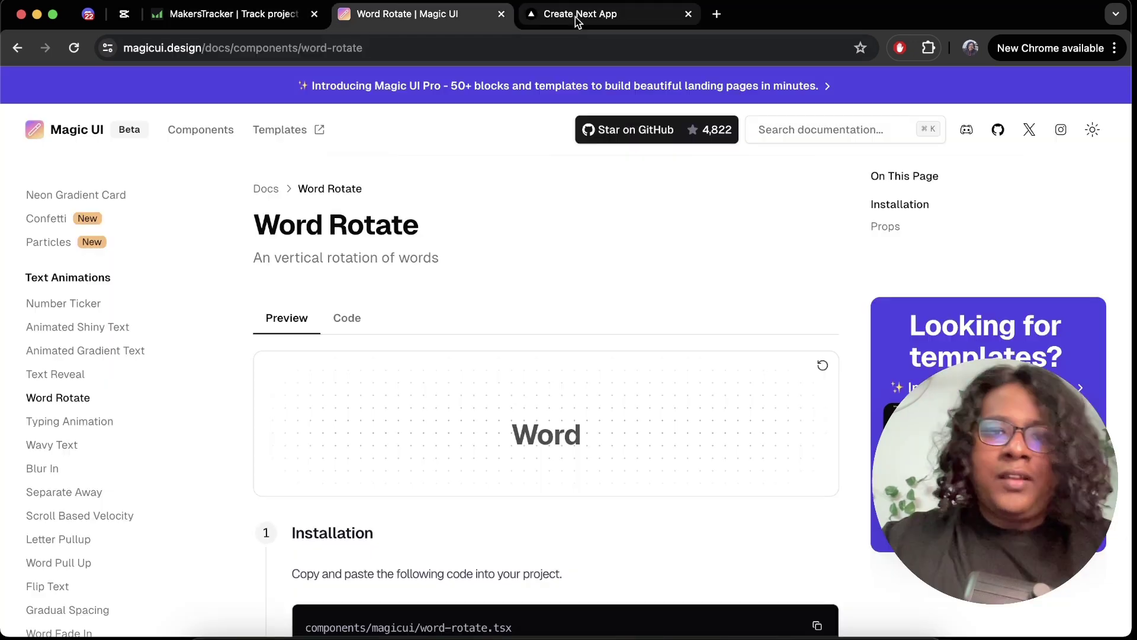
click(575, 17)
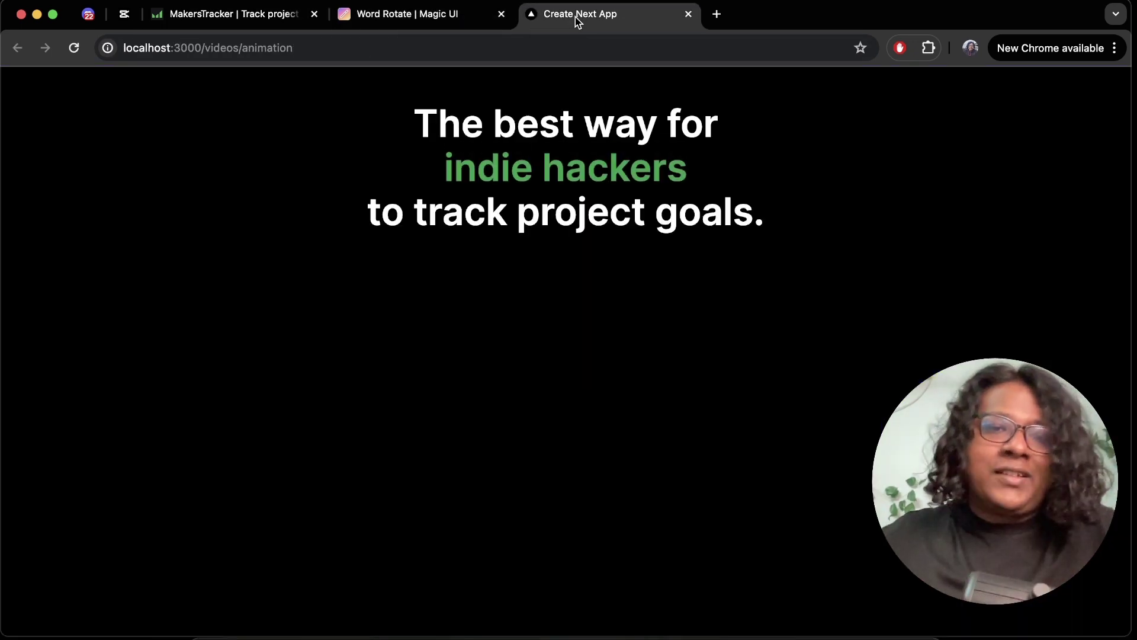
click(432, 20)
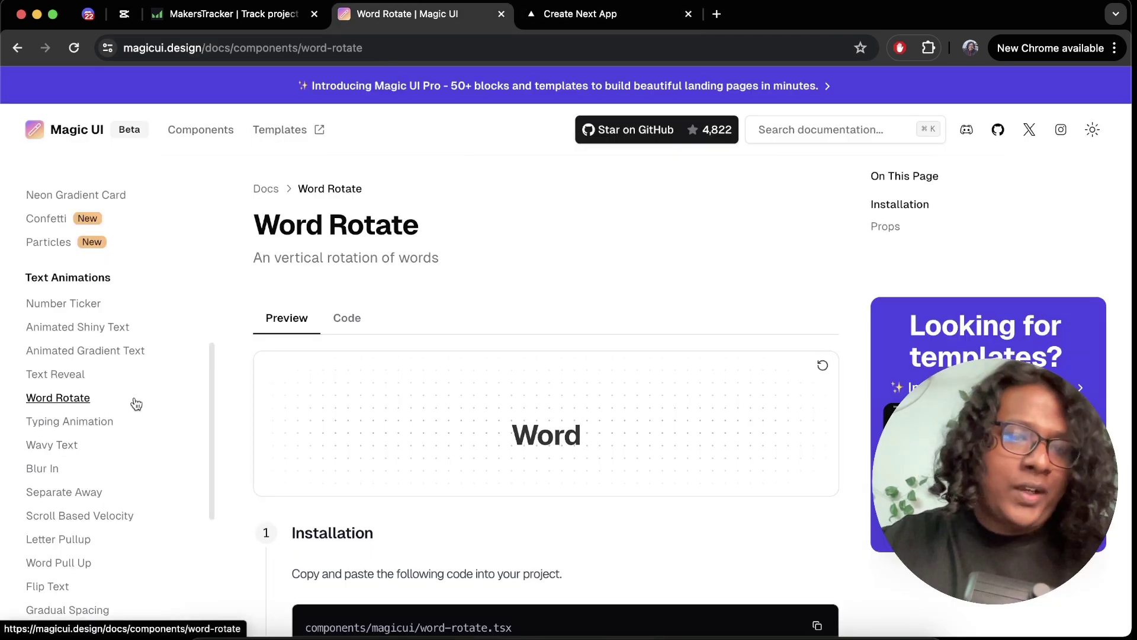
scroll(64, 558, down, 2)
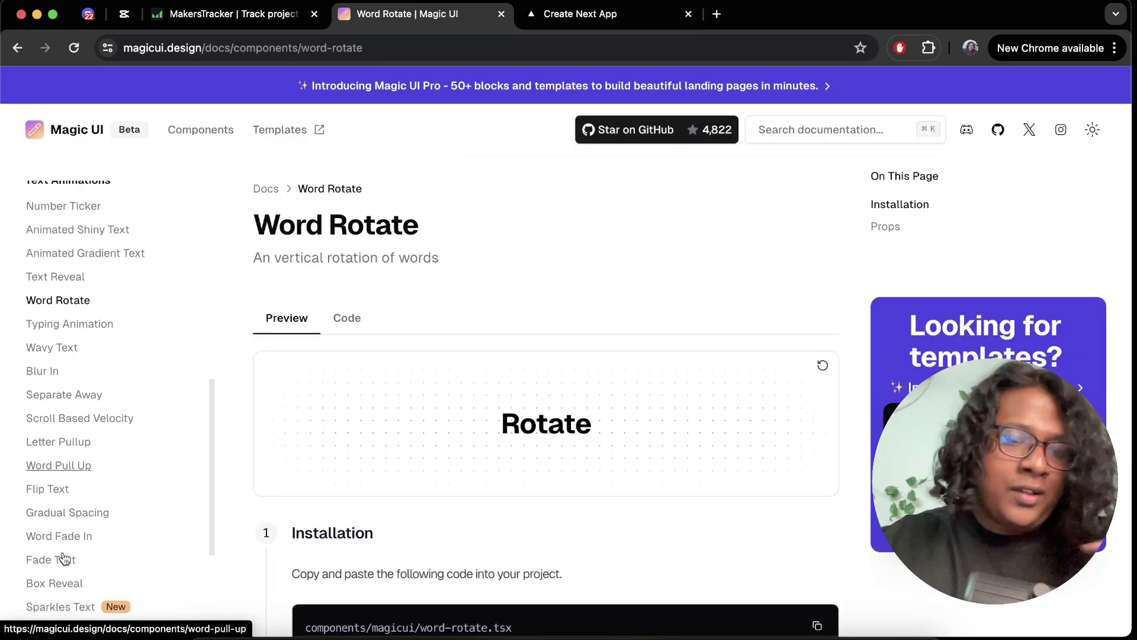
Step: Show MakersTracker's monthly pricing: Basic at US$0 and Standard at US$4.99
click(288, 27)
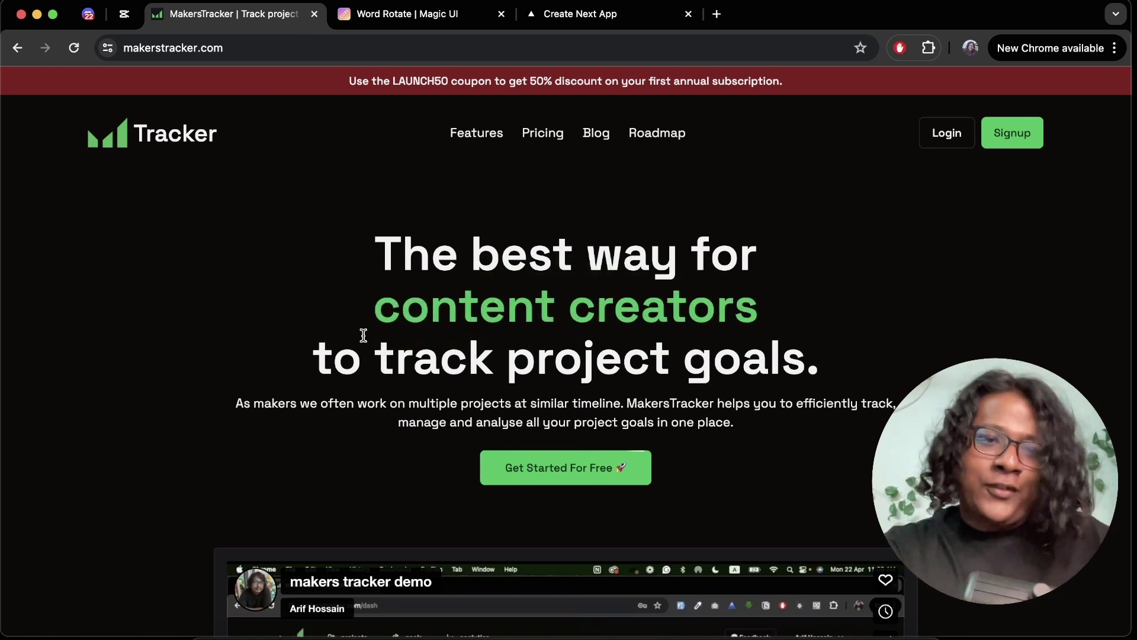
scroll(363, 335, down, 10)
scroll(363, 335, down, 10)
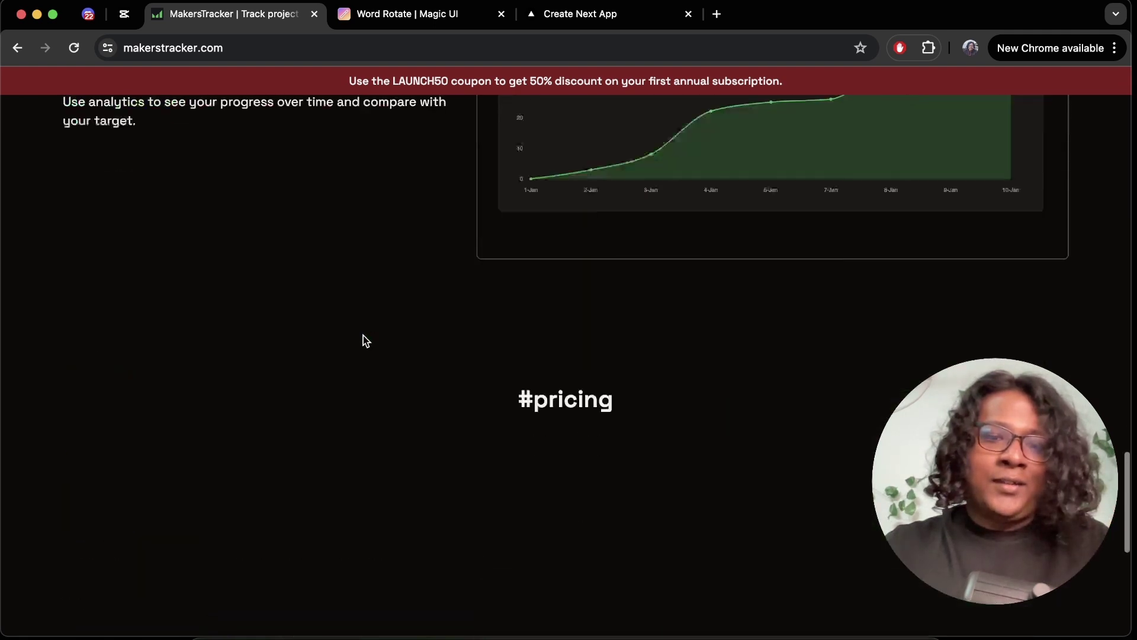
scroll(364, 335, down, 10)
scroll(363, 338, up, 2)
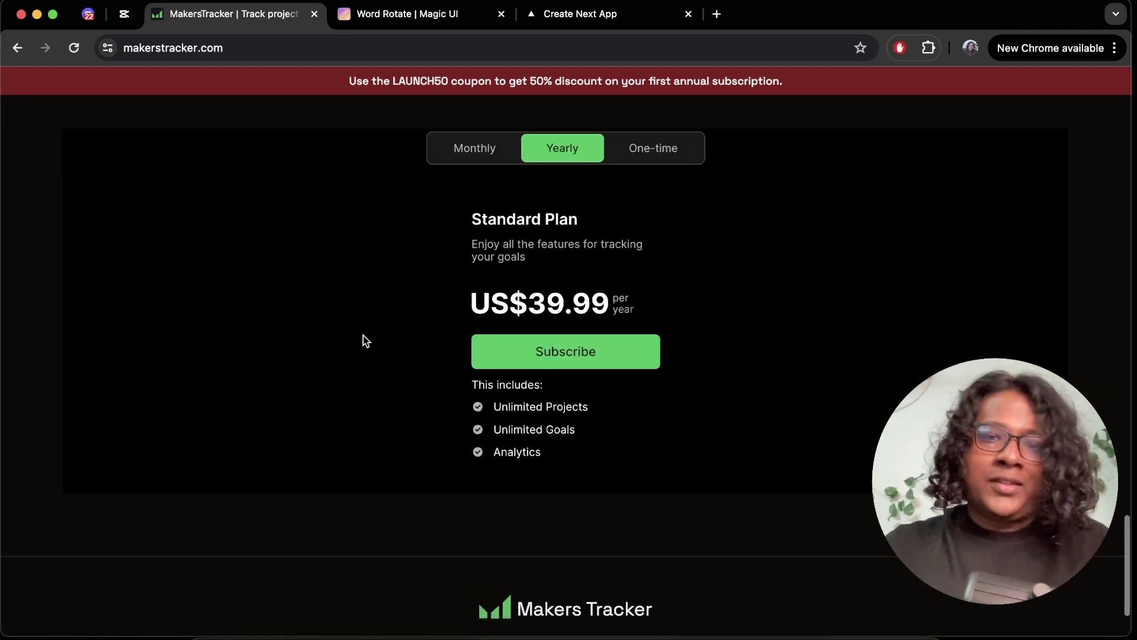
click(455, 169)
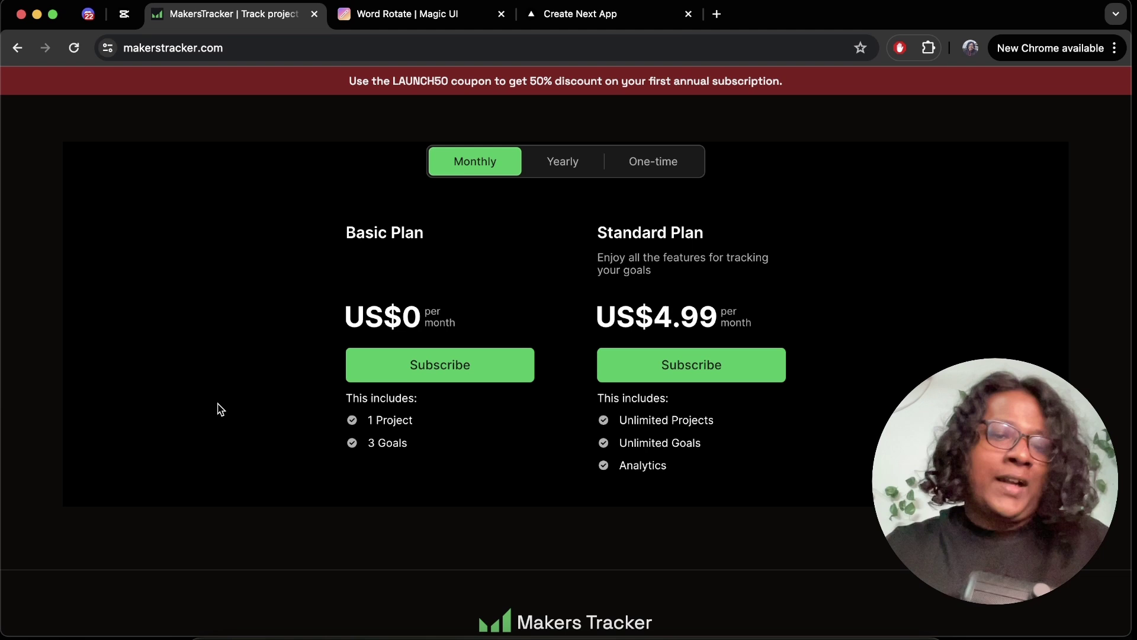